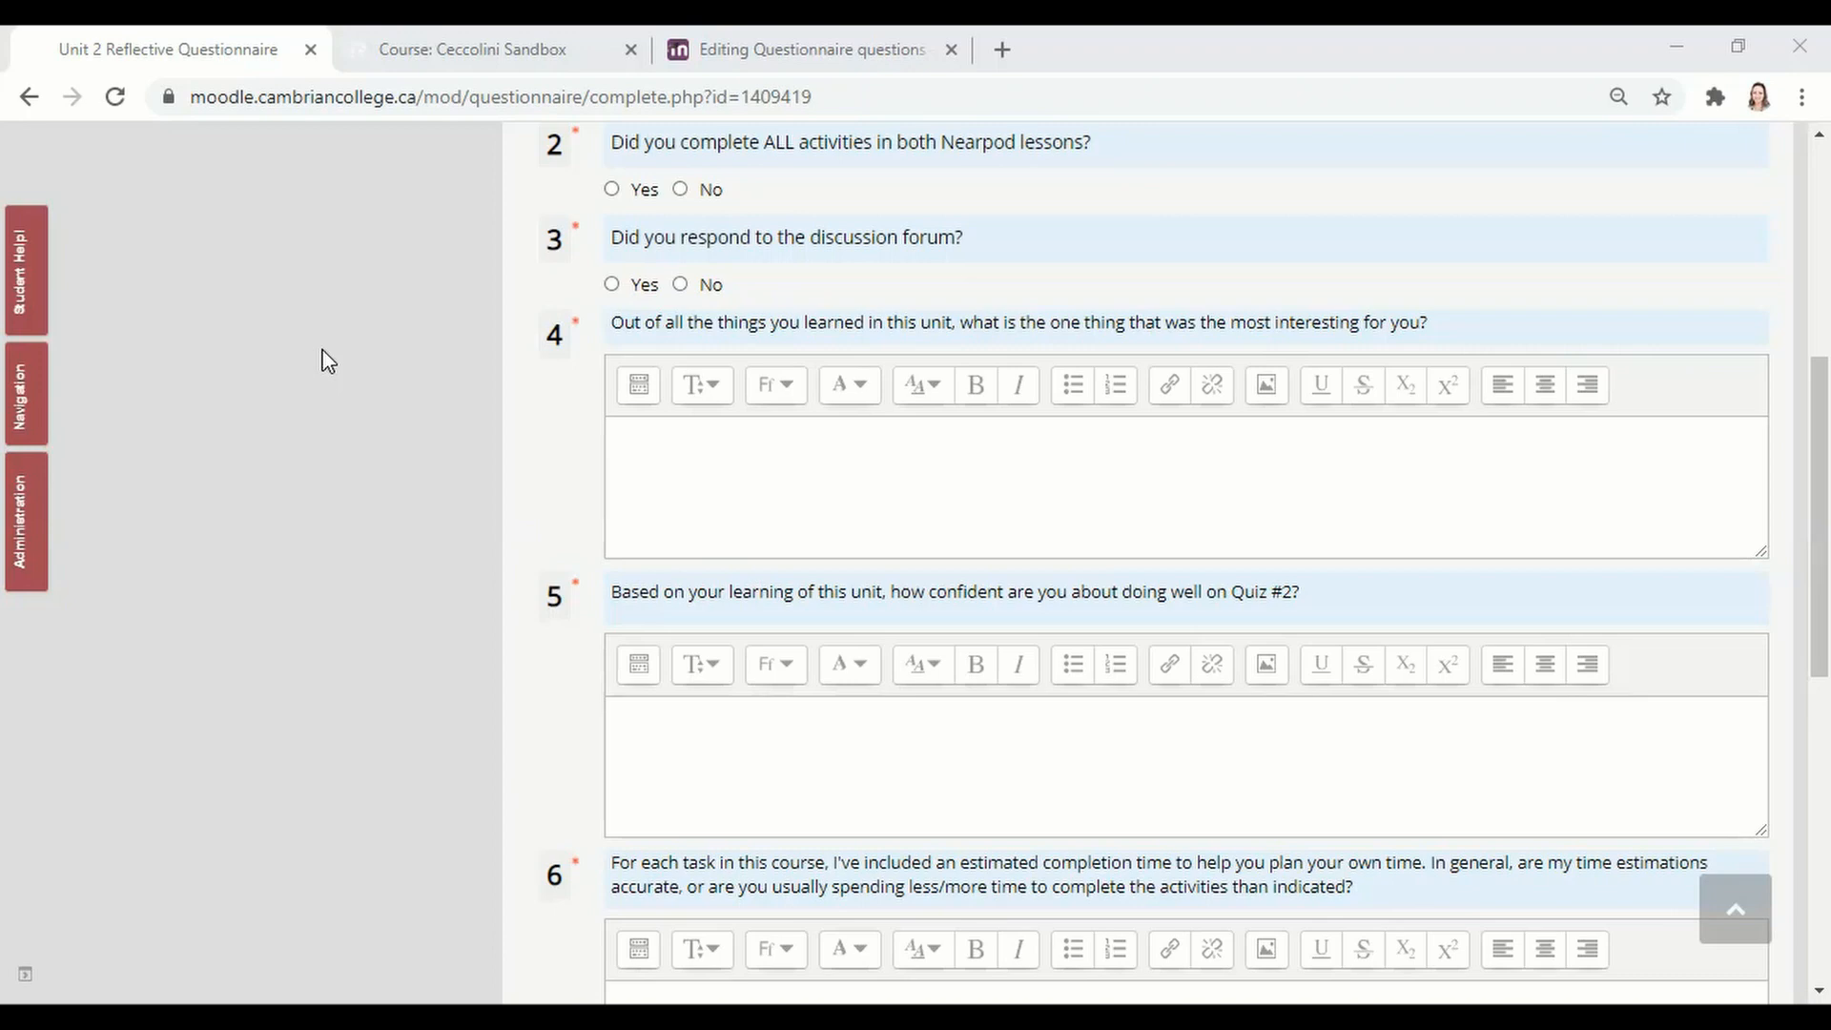
# - Look over questions 2 to 6 of the Unit 2 Reflective Questionnaire
pyautogui.scroll(-1, 321, 360)
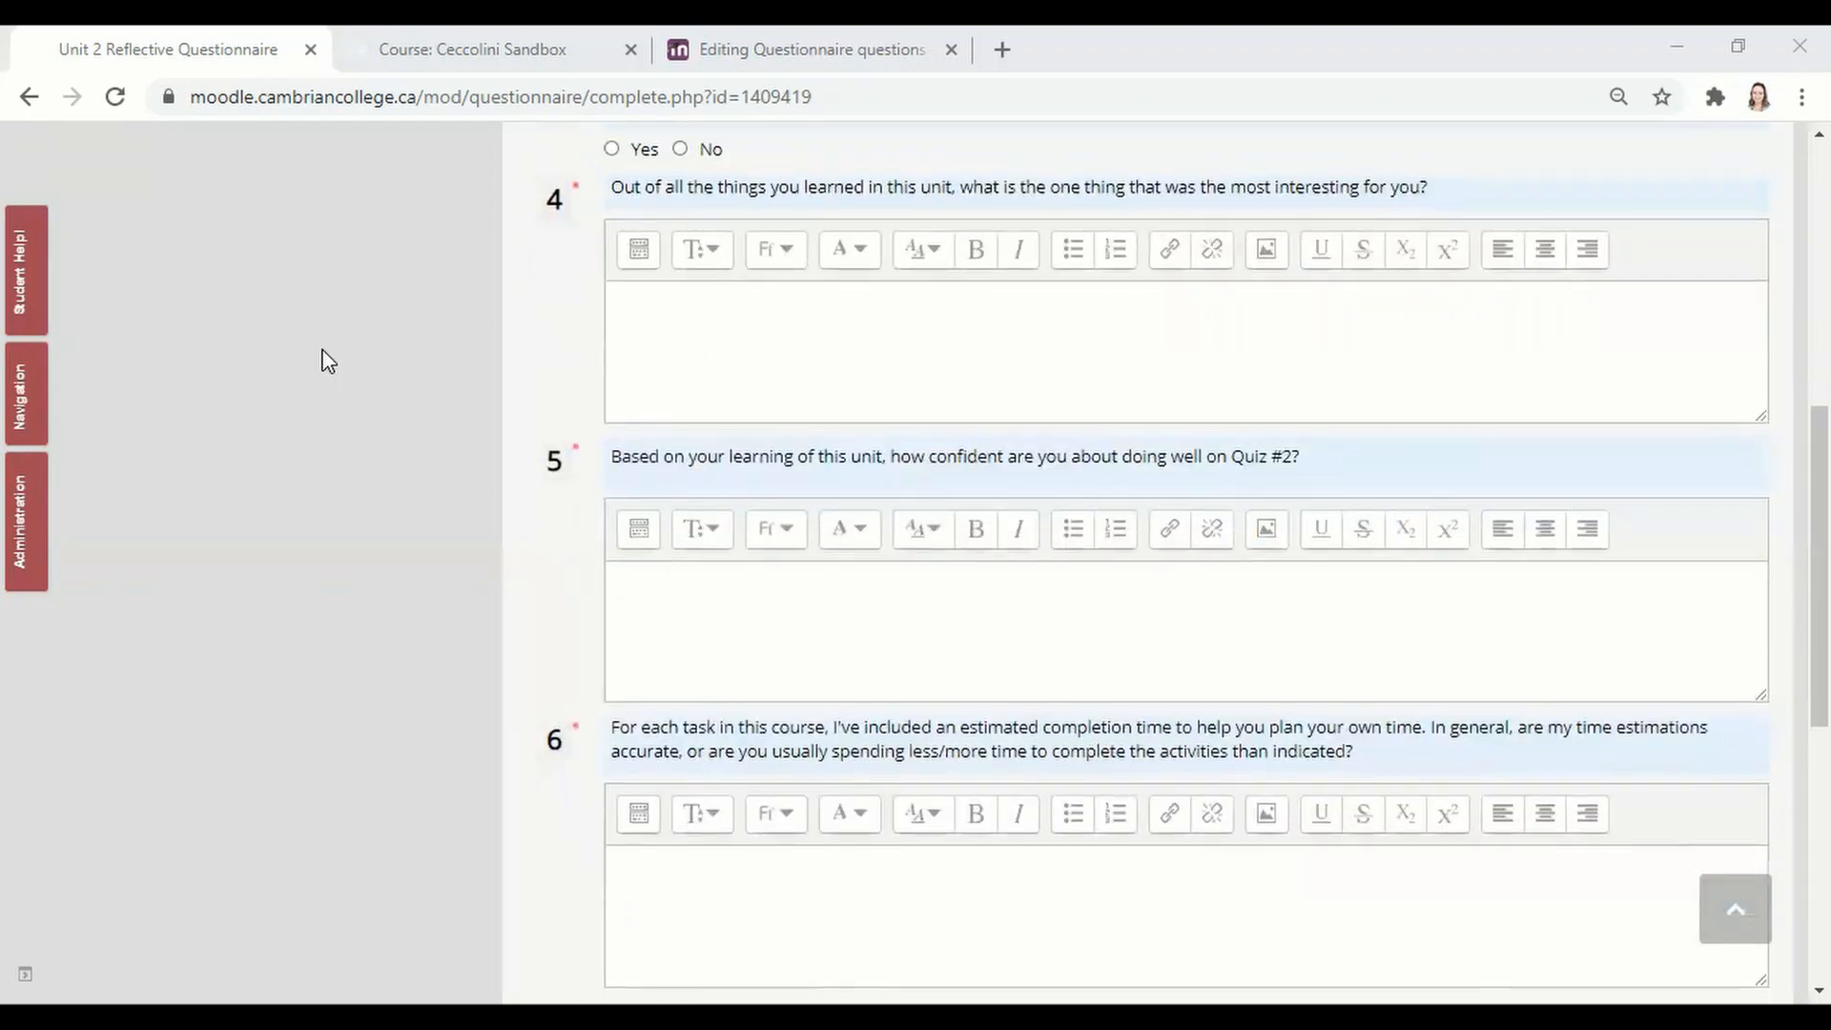
pyautogui.scroll(-1, 321, 361)
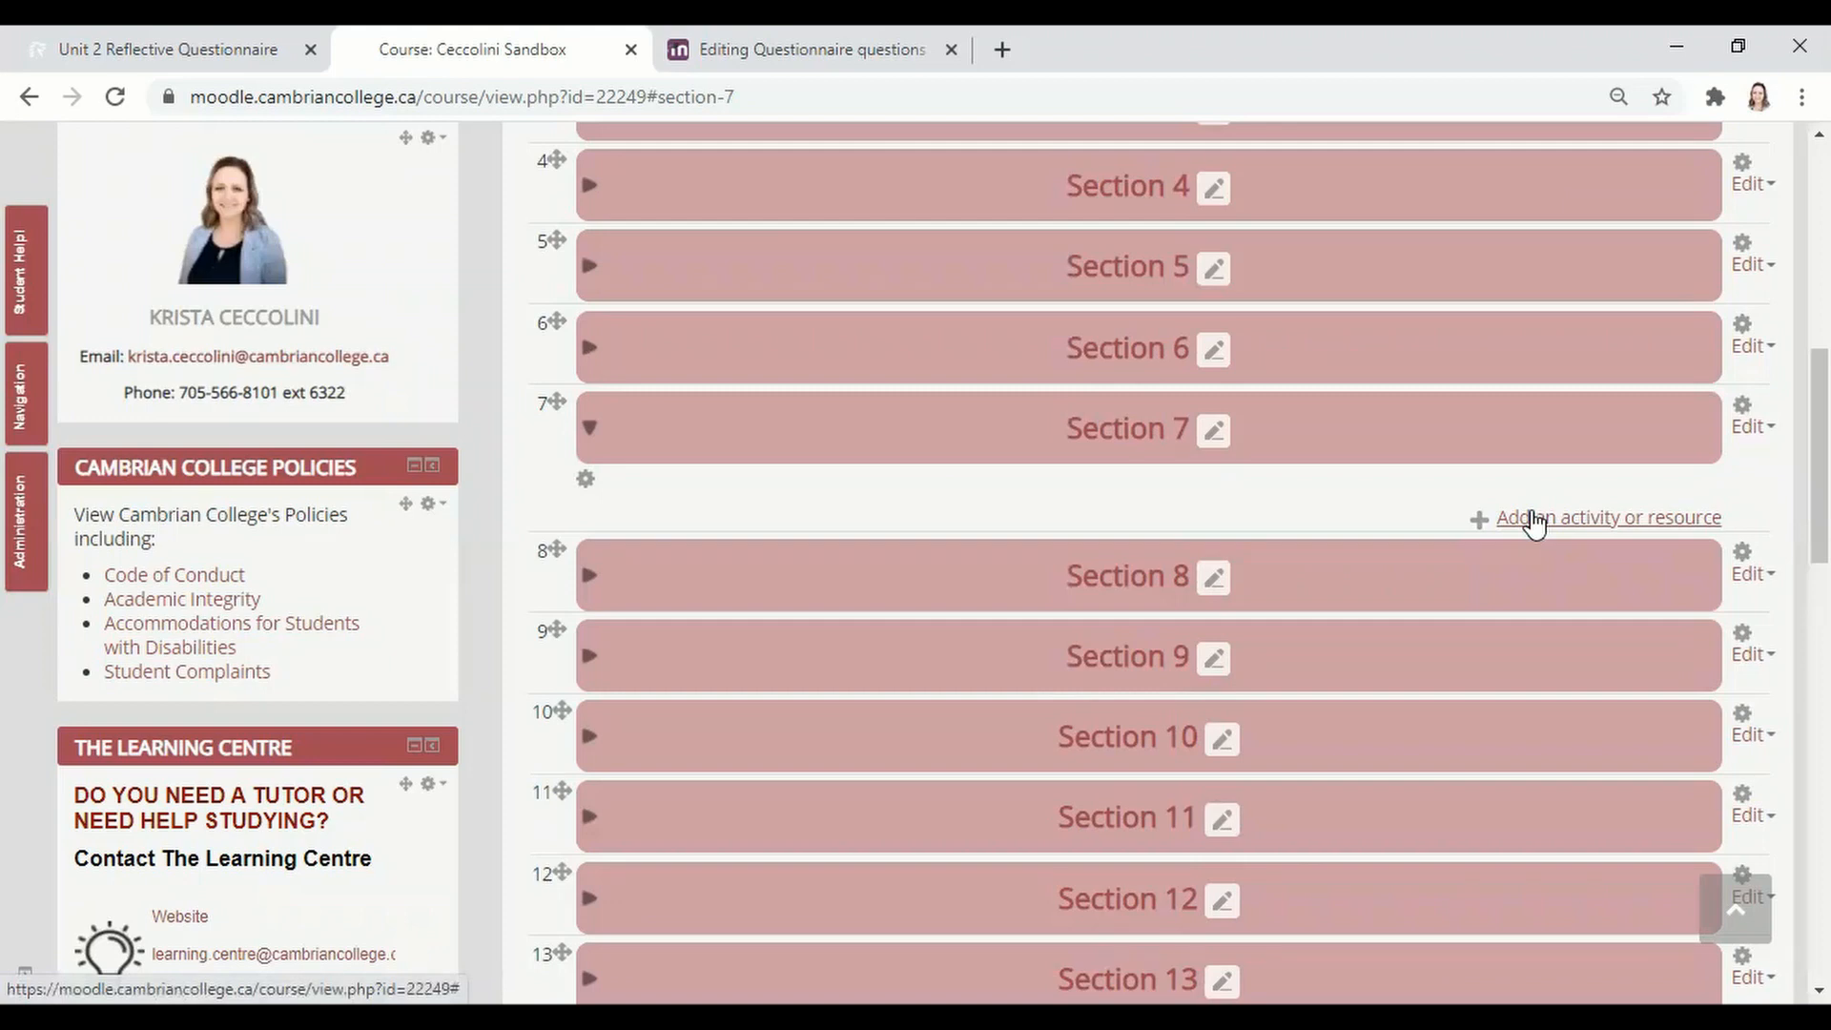
# - Add a new Questionnaire activity to Section 7 of the sandbox course
pyautogui.click(1532, 519)
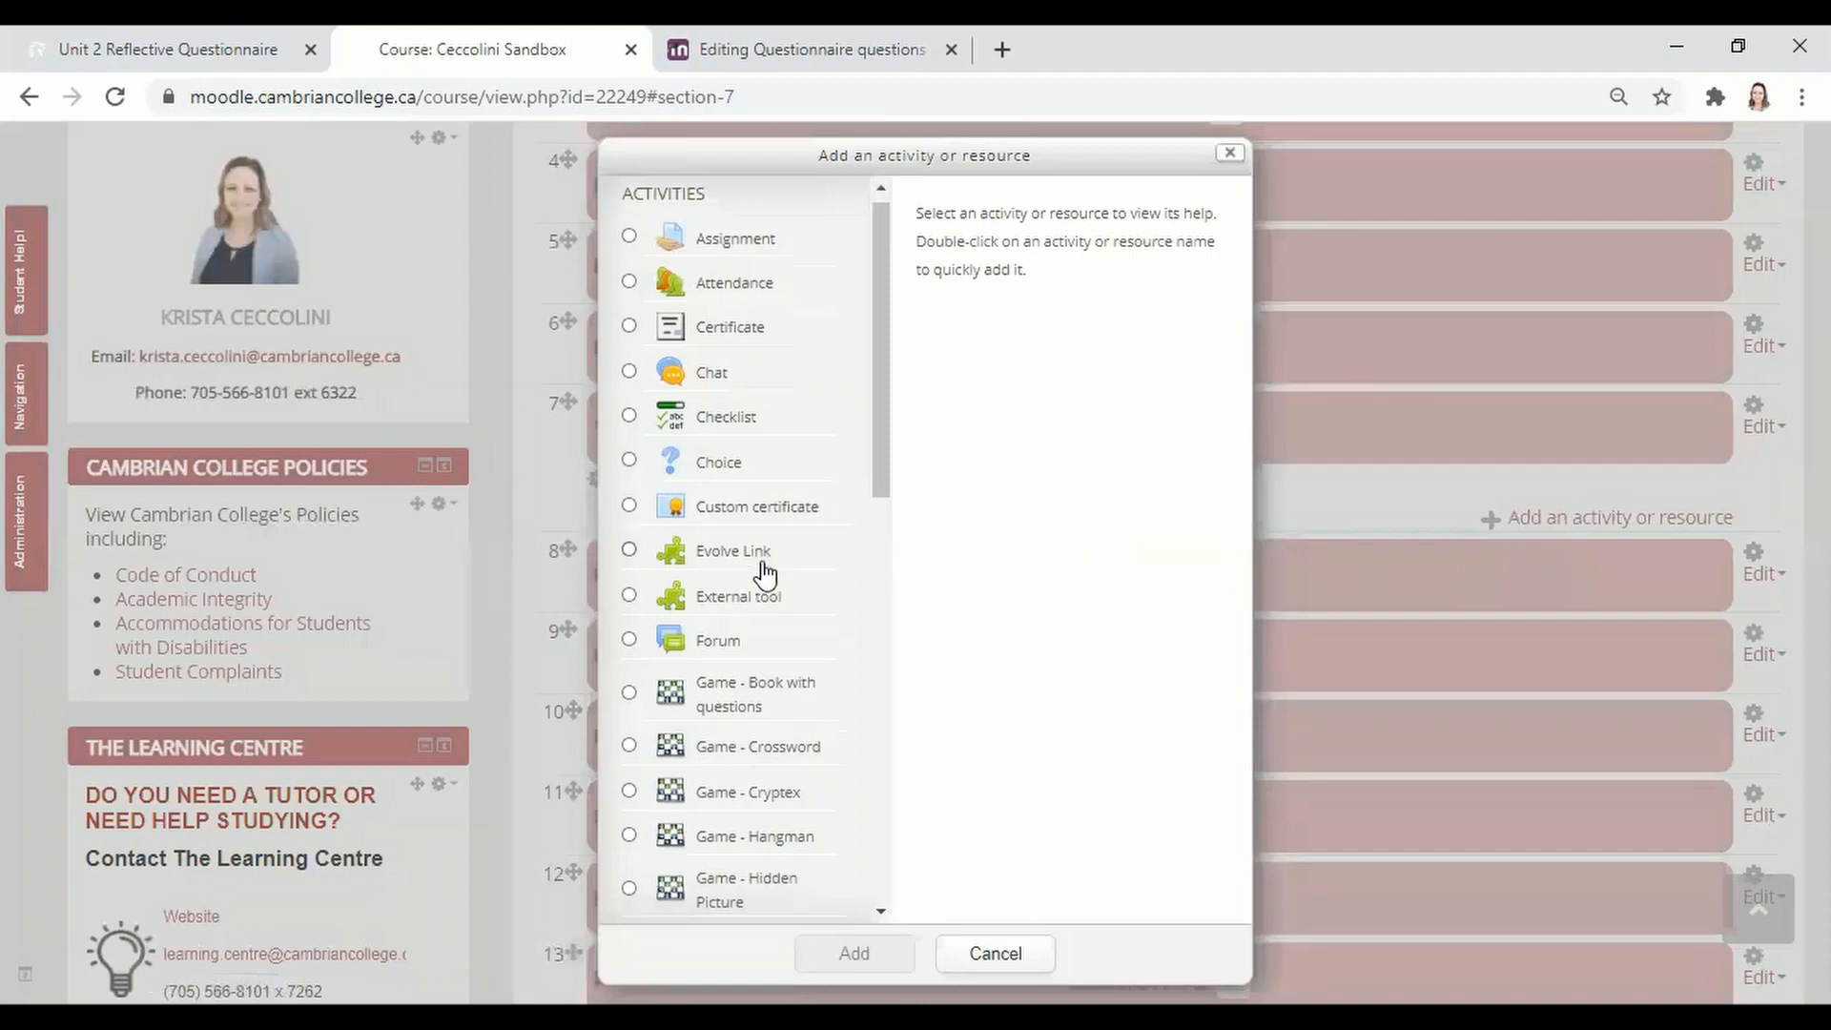
pyautogui.scroll(-7, 762, 573)
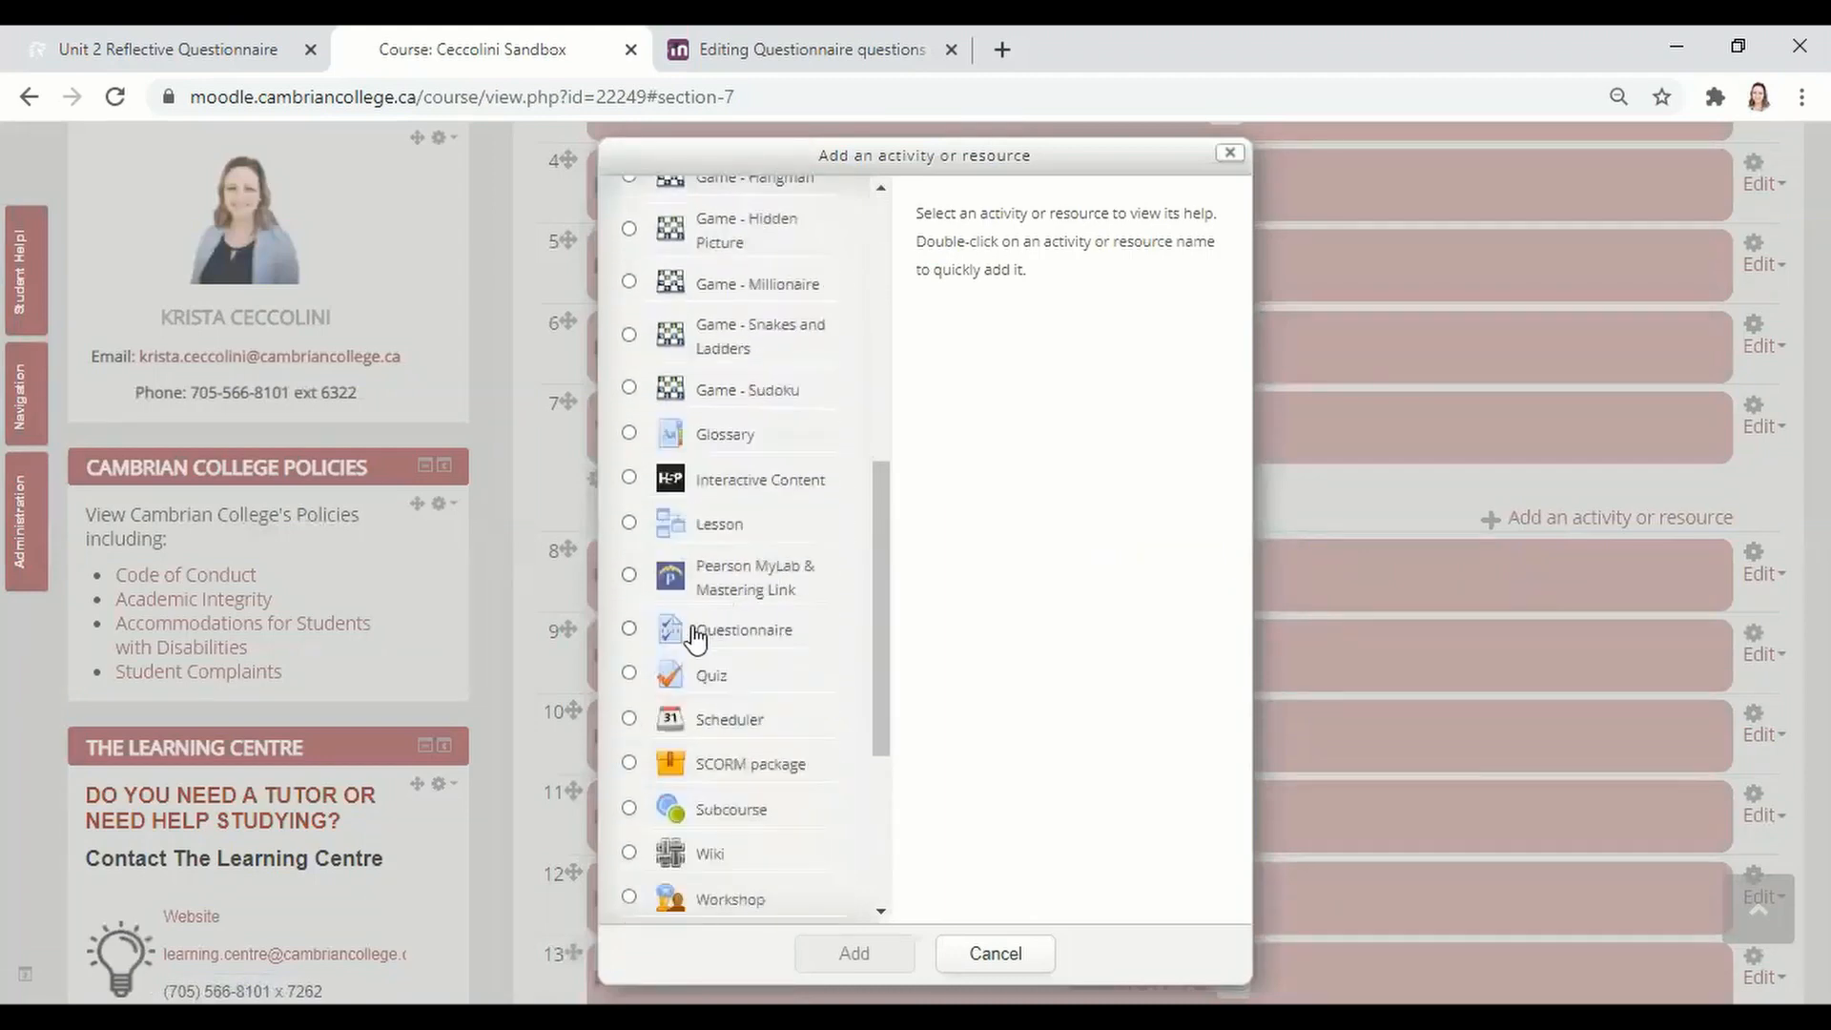
pyautogui.click(697, 633)
pyautogui.click(840, 953)
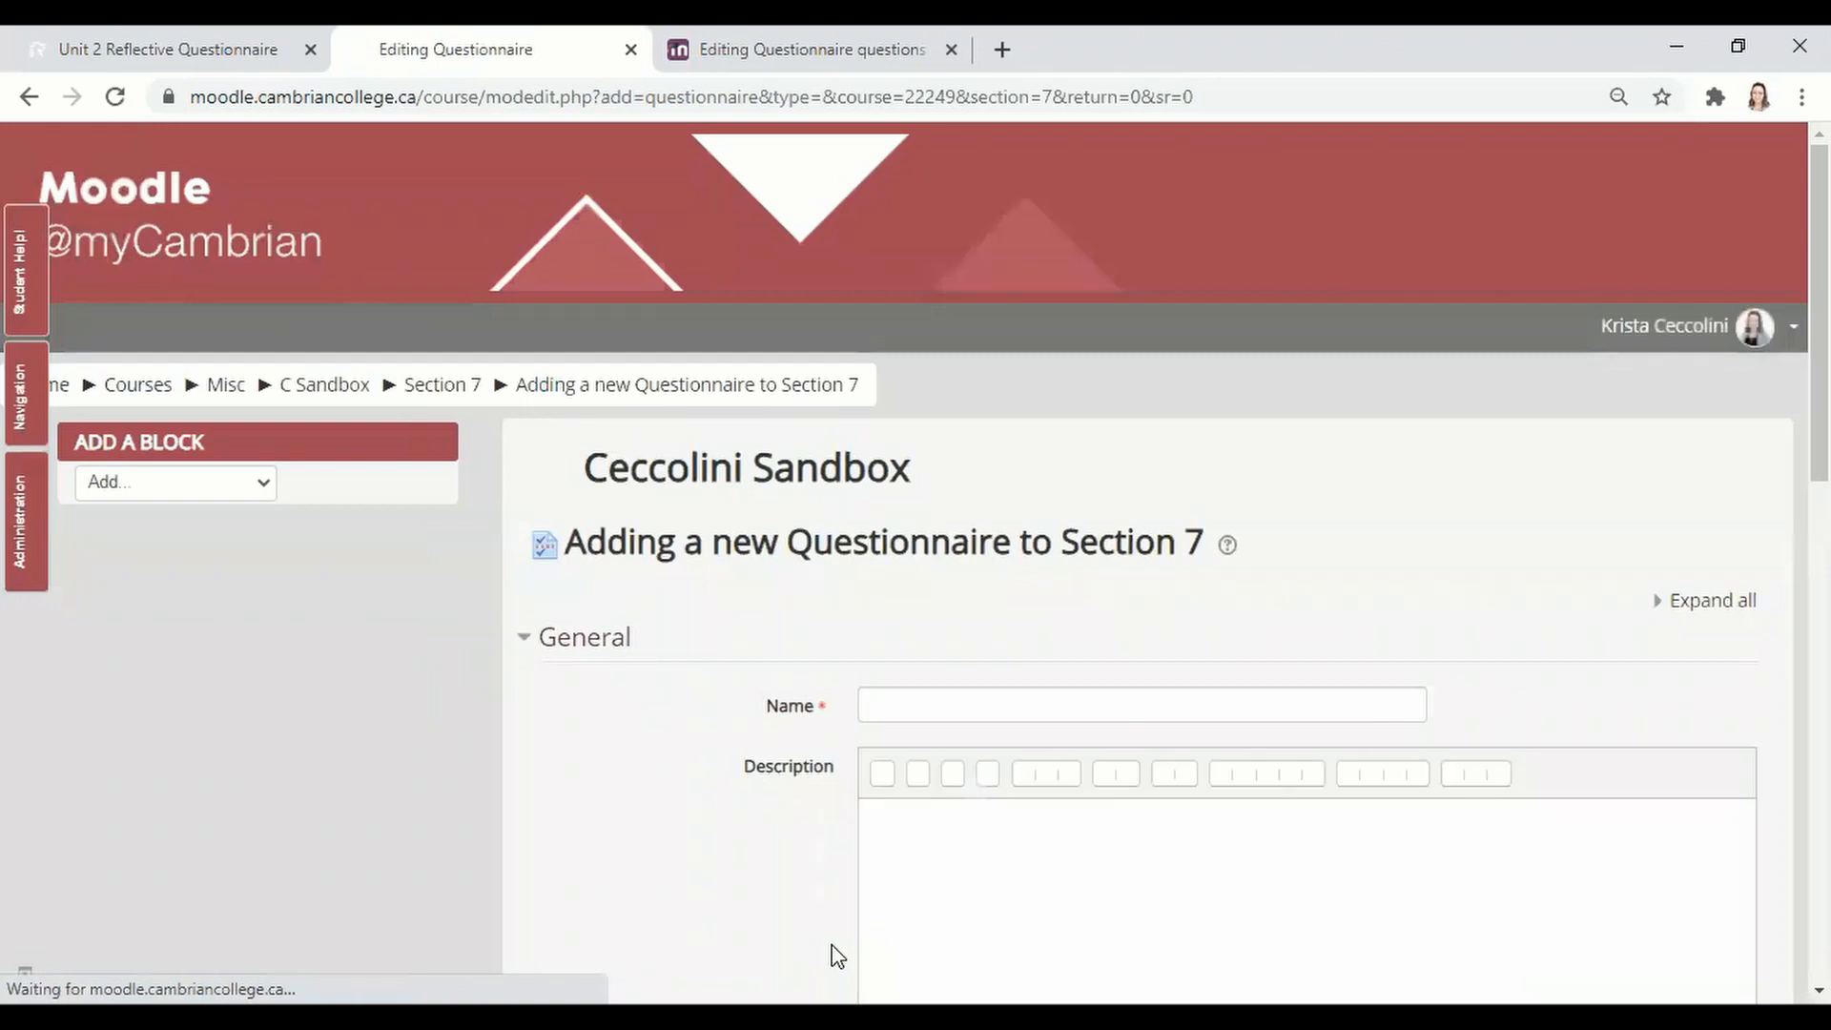
# - Name the new questionnaire "Unit 3 Questionnaire" and enter "Description" as its description
pyautogui.click(955, 714)
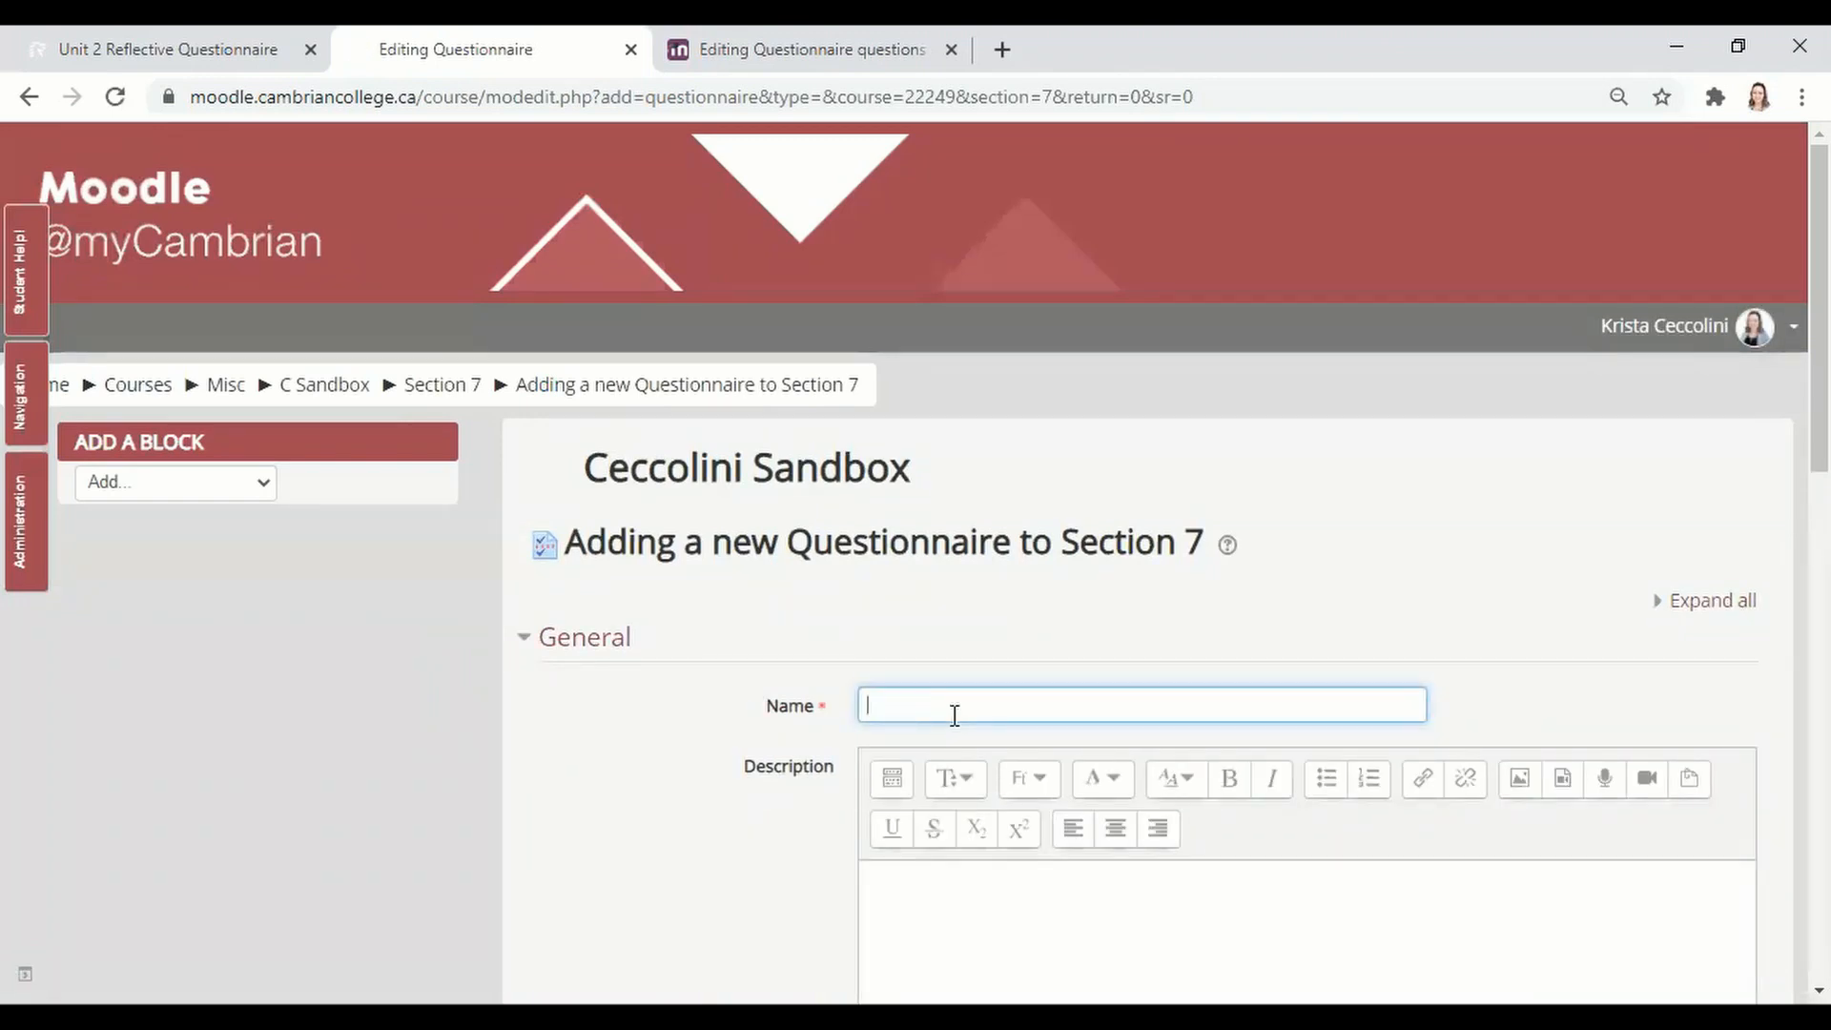
pyautogui.write('Unit 3 Questionnaire')
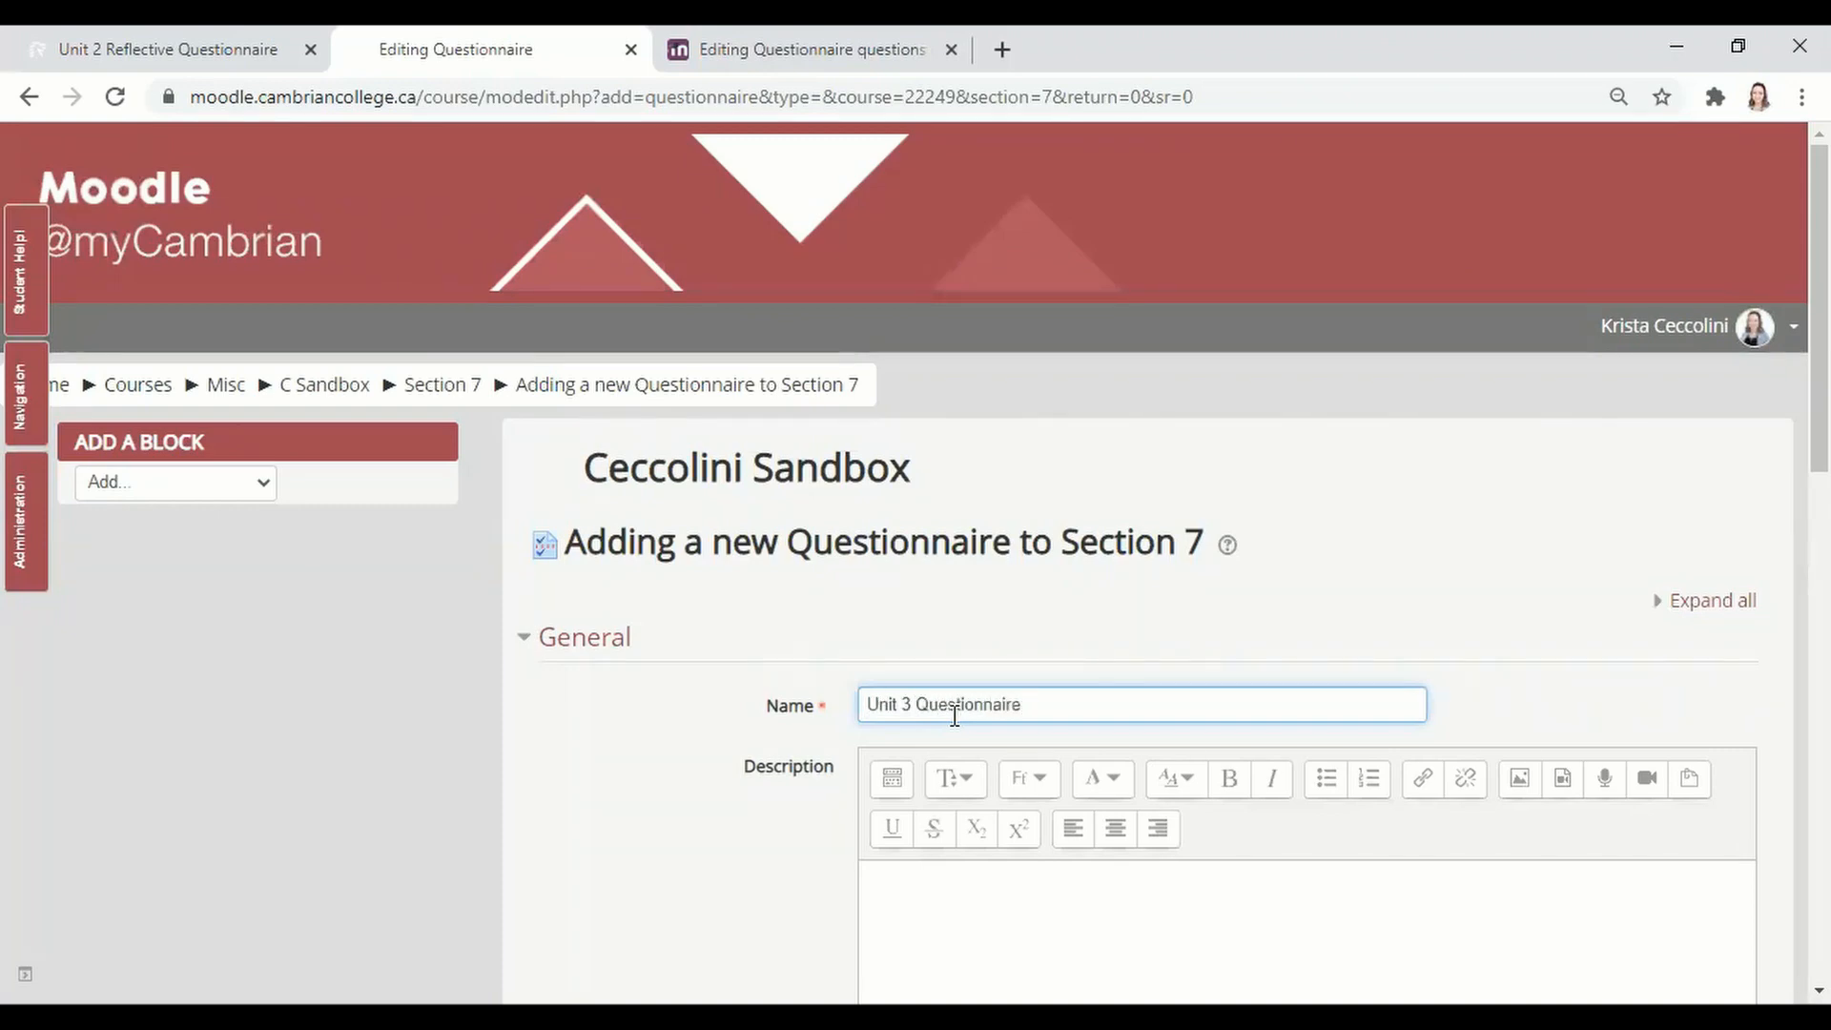
pyautogui.scroll(-4, 993, 531)
pyautogui.click(995, 533)
pyautogui.write('Descrip')
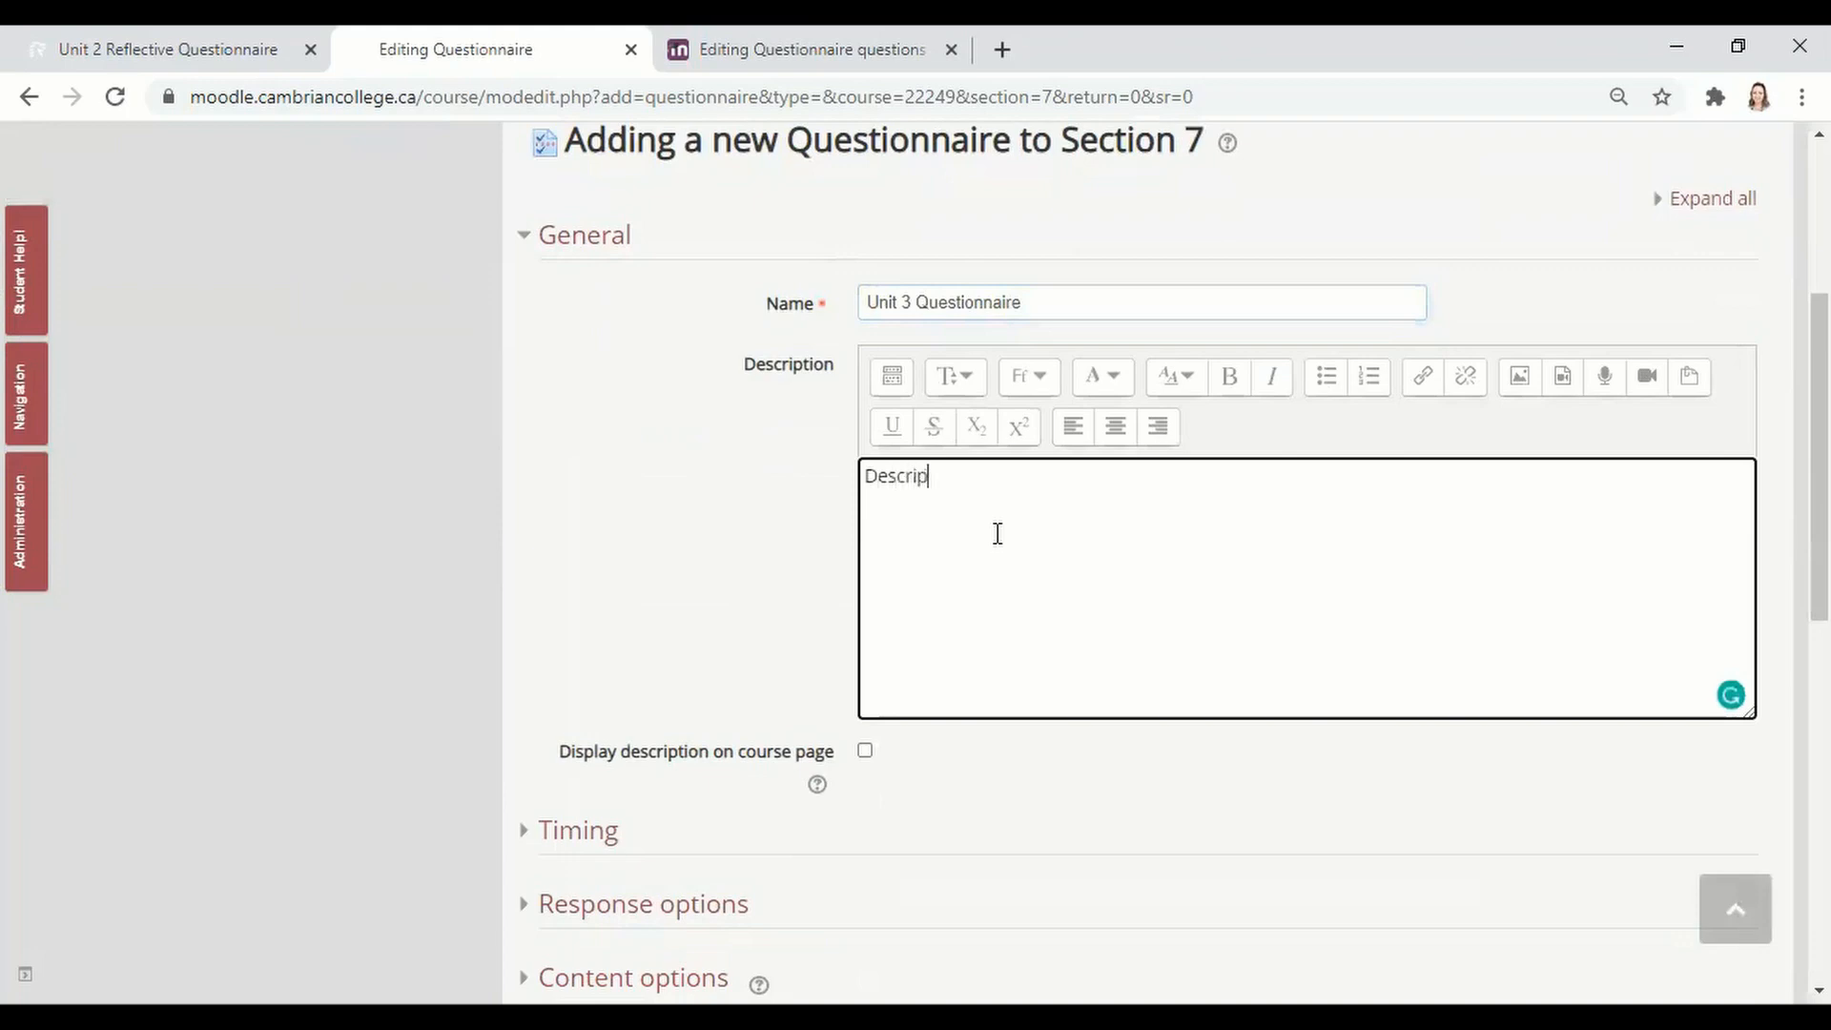
pyautogui.write('tion')
# - Look at the questionnaire's Timing settings for open and close dates, and collapse them again
pyautogui.scroll(-3, 1140, 887)
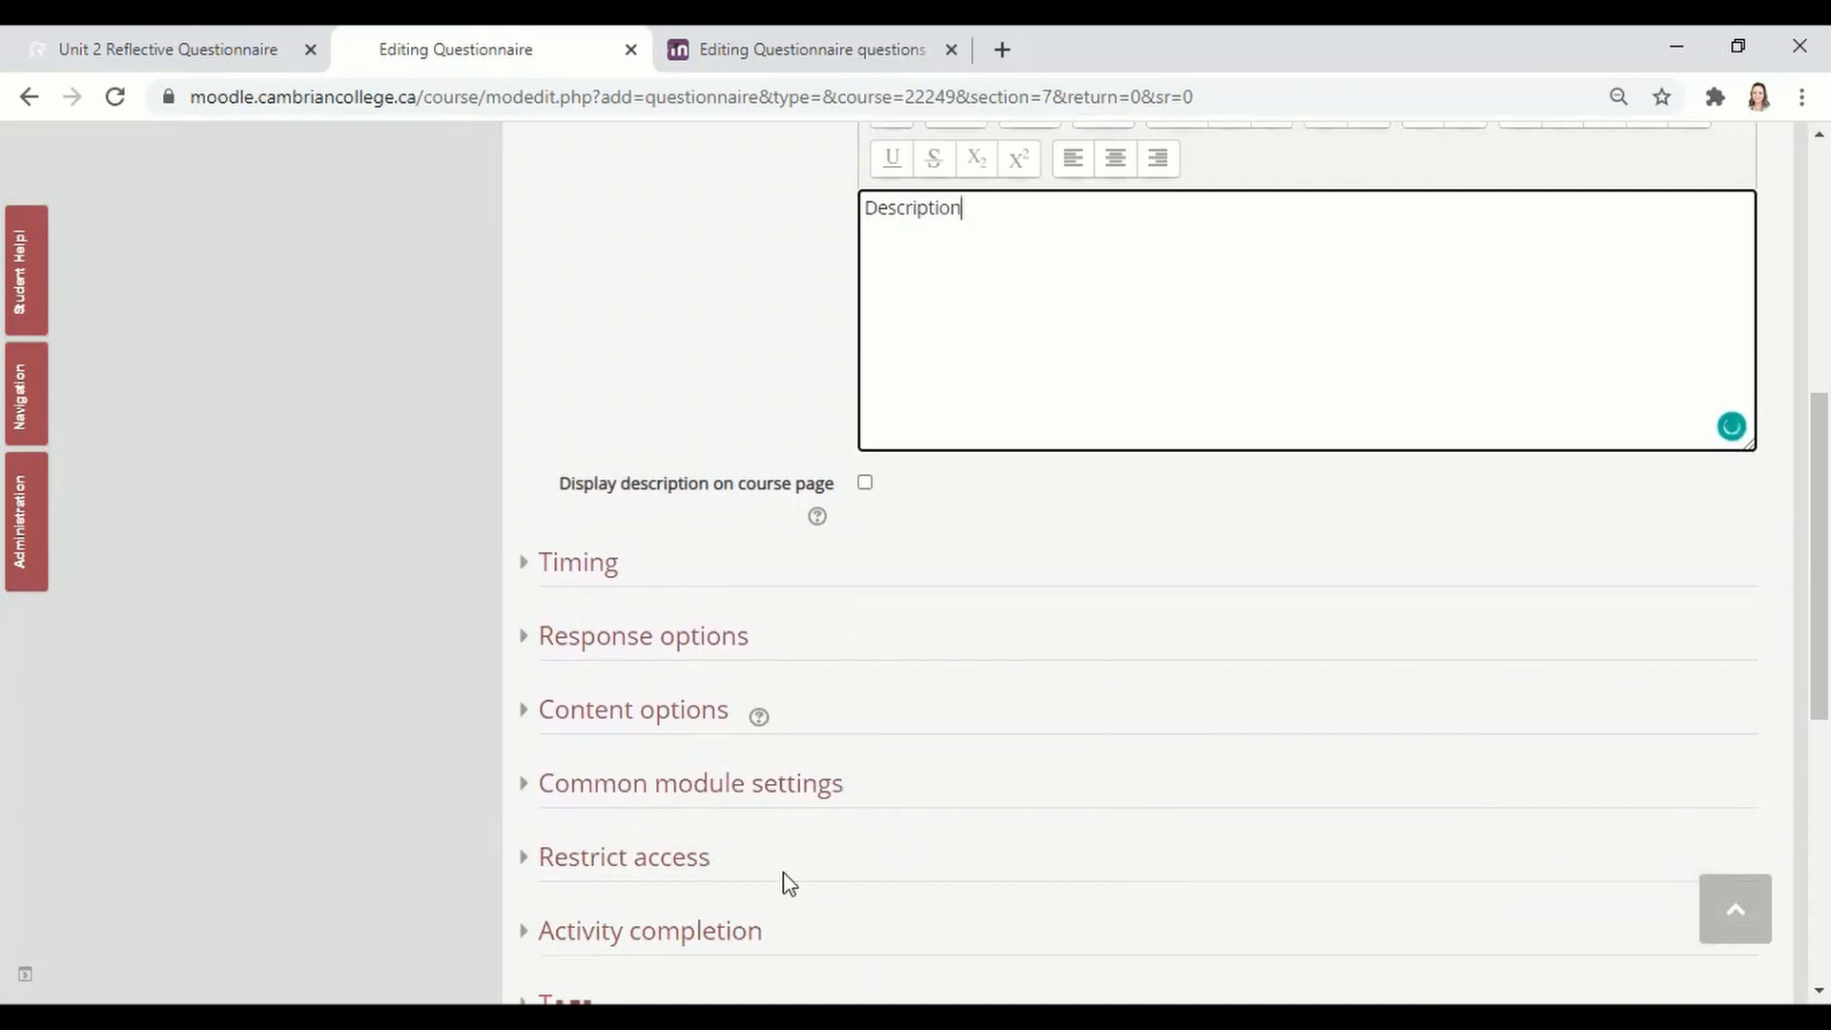
pyautogui.click(598, 579)
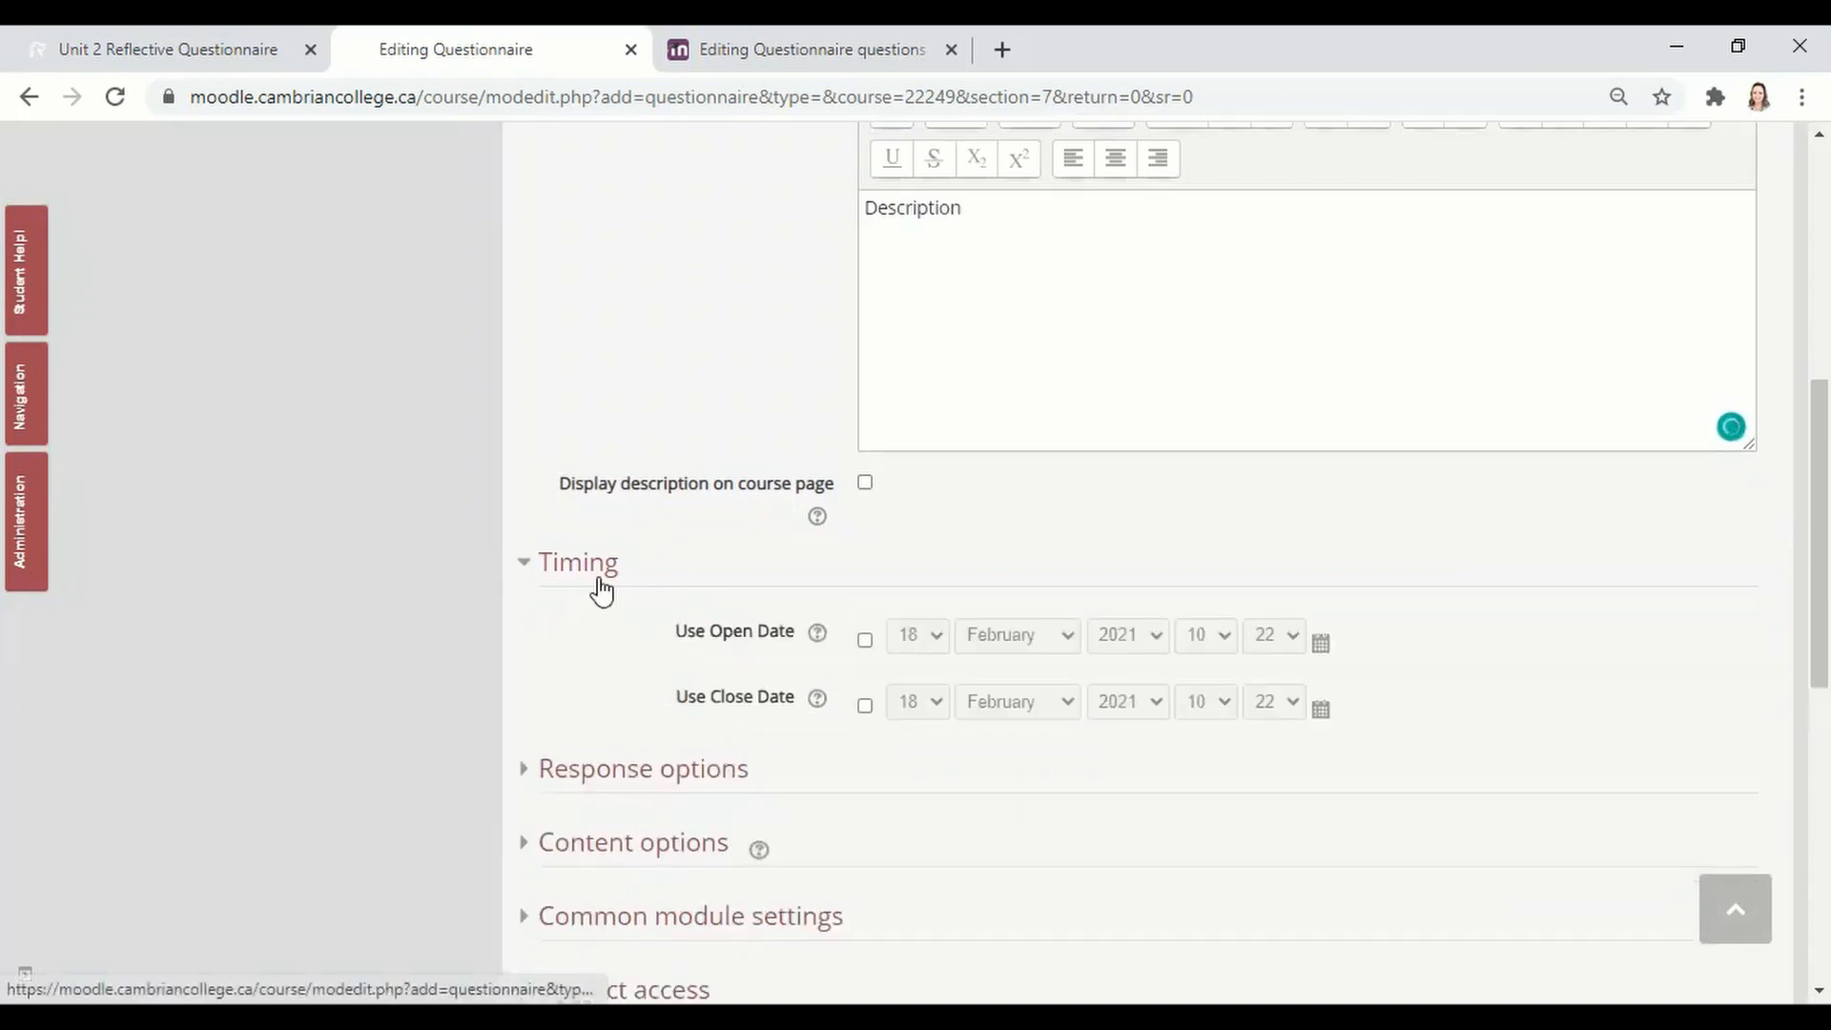
pyautogui.click(601, 583)
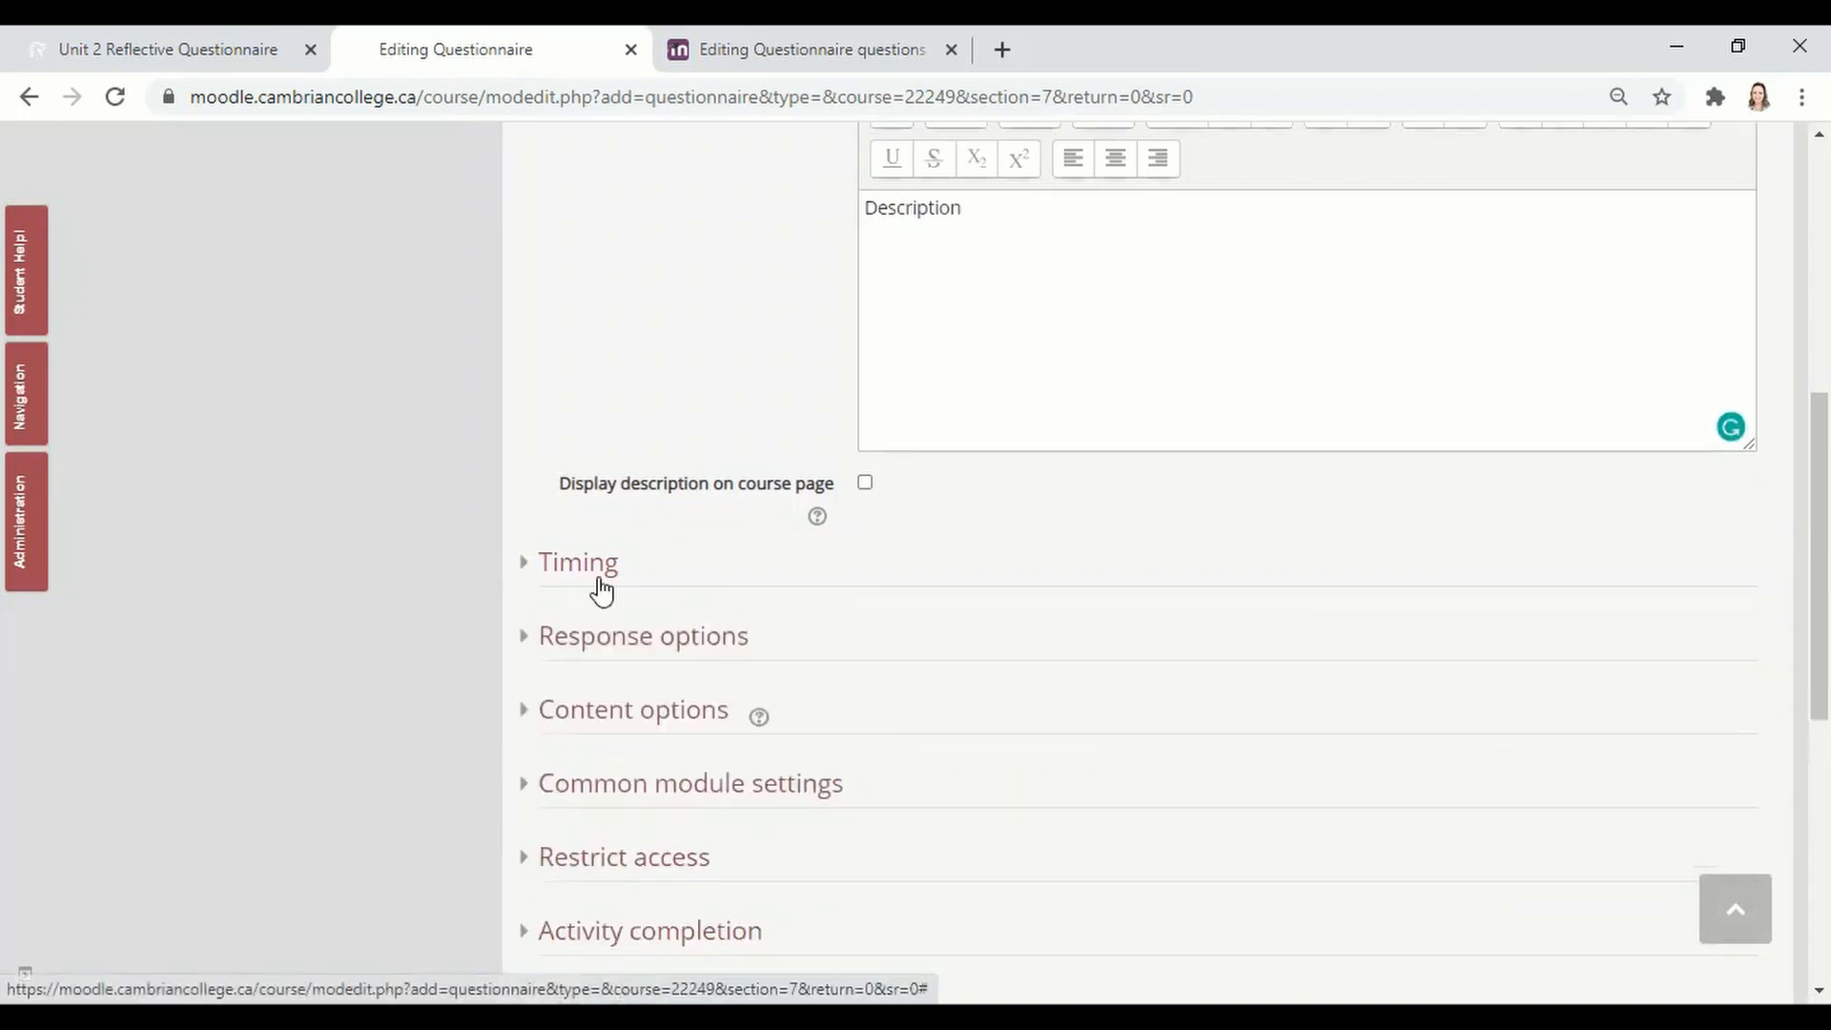
# - In the questionnaire's response options, choose fullname as the Respondent Type
pyautogui.click(569, 654)
pyautogui.scroll(-1, 1462, 758)
pyautogui.scroll(-1, 1462, 759)
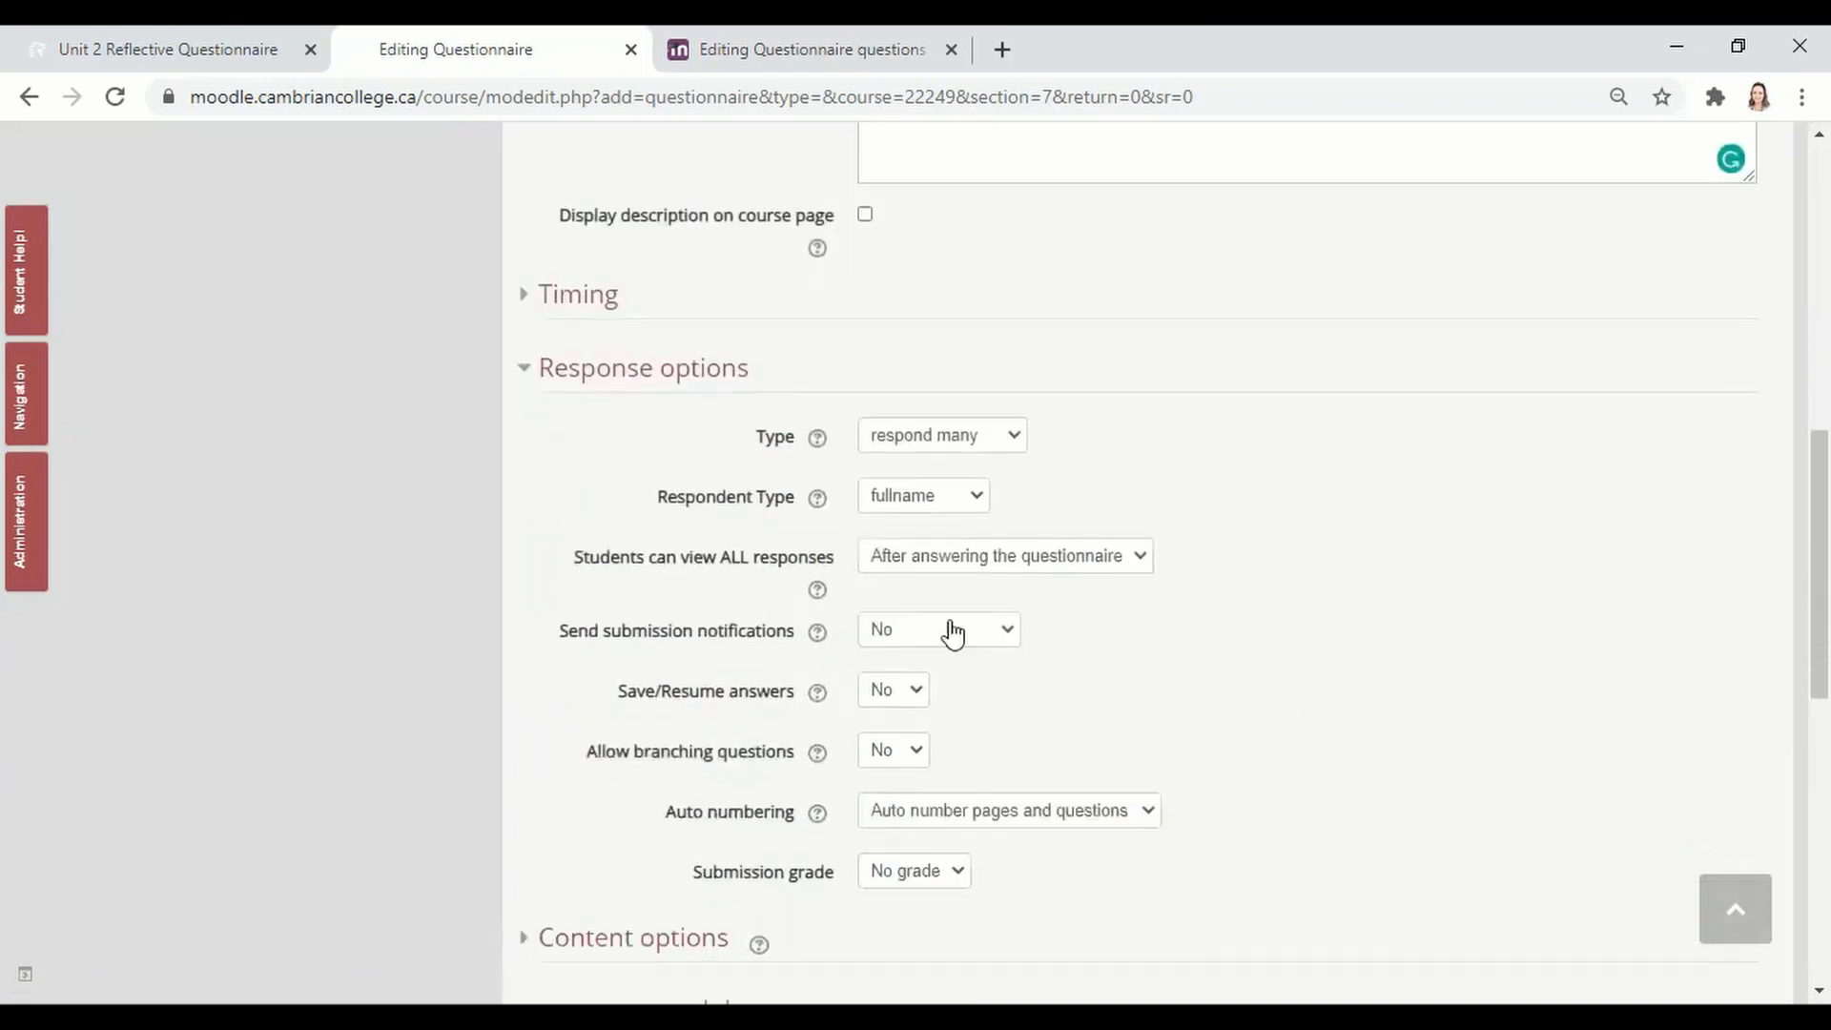
pyautogui.click(942, 497)
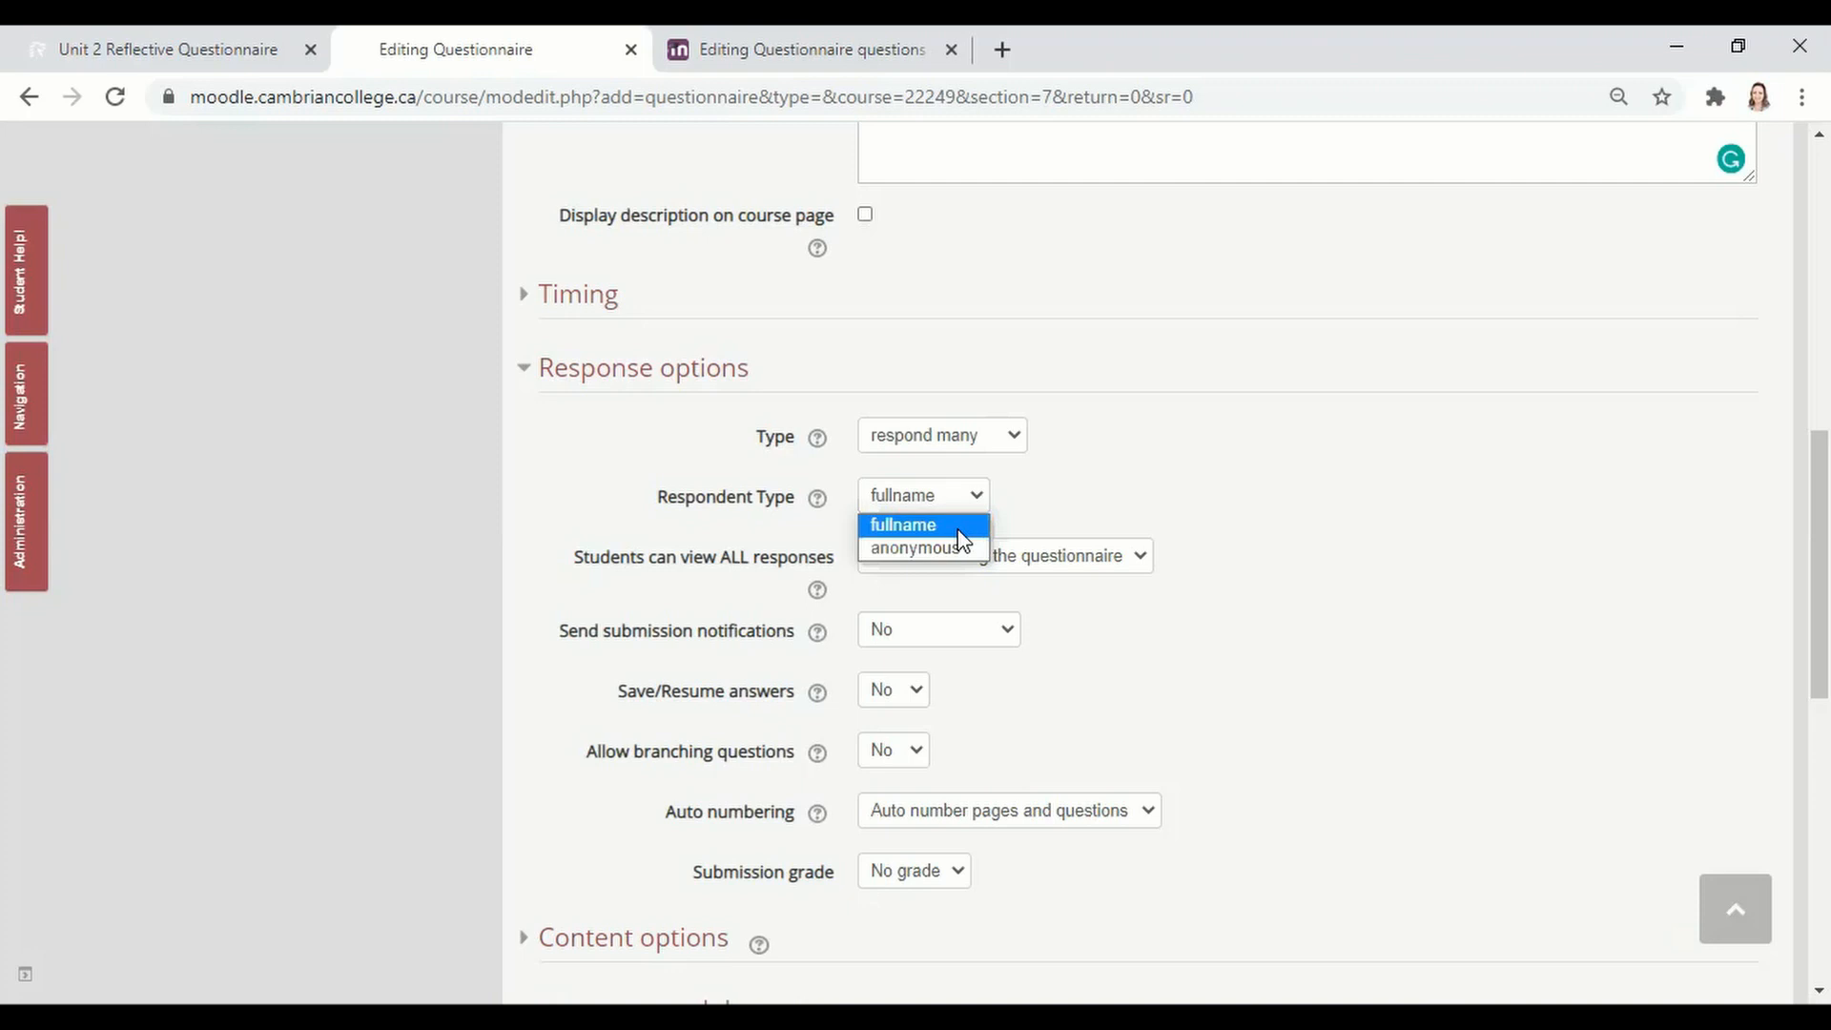
pyautogui.click(958, 527)
# - Save and display the Unit 3 Questionnaire, and go to its page for adding questions
pyautogui.scroll(-3, 1485, 585)
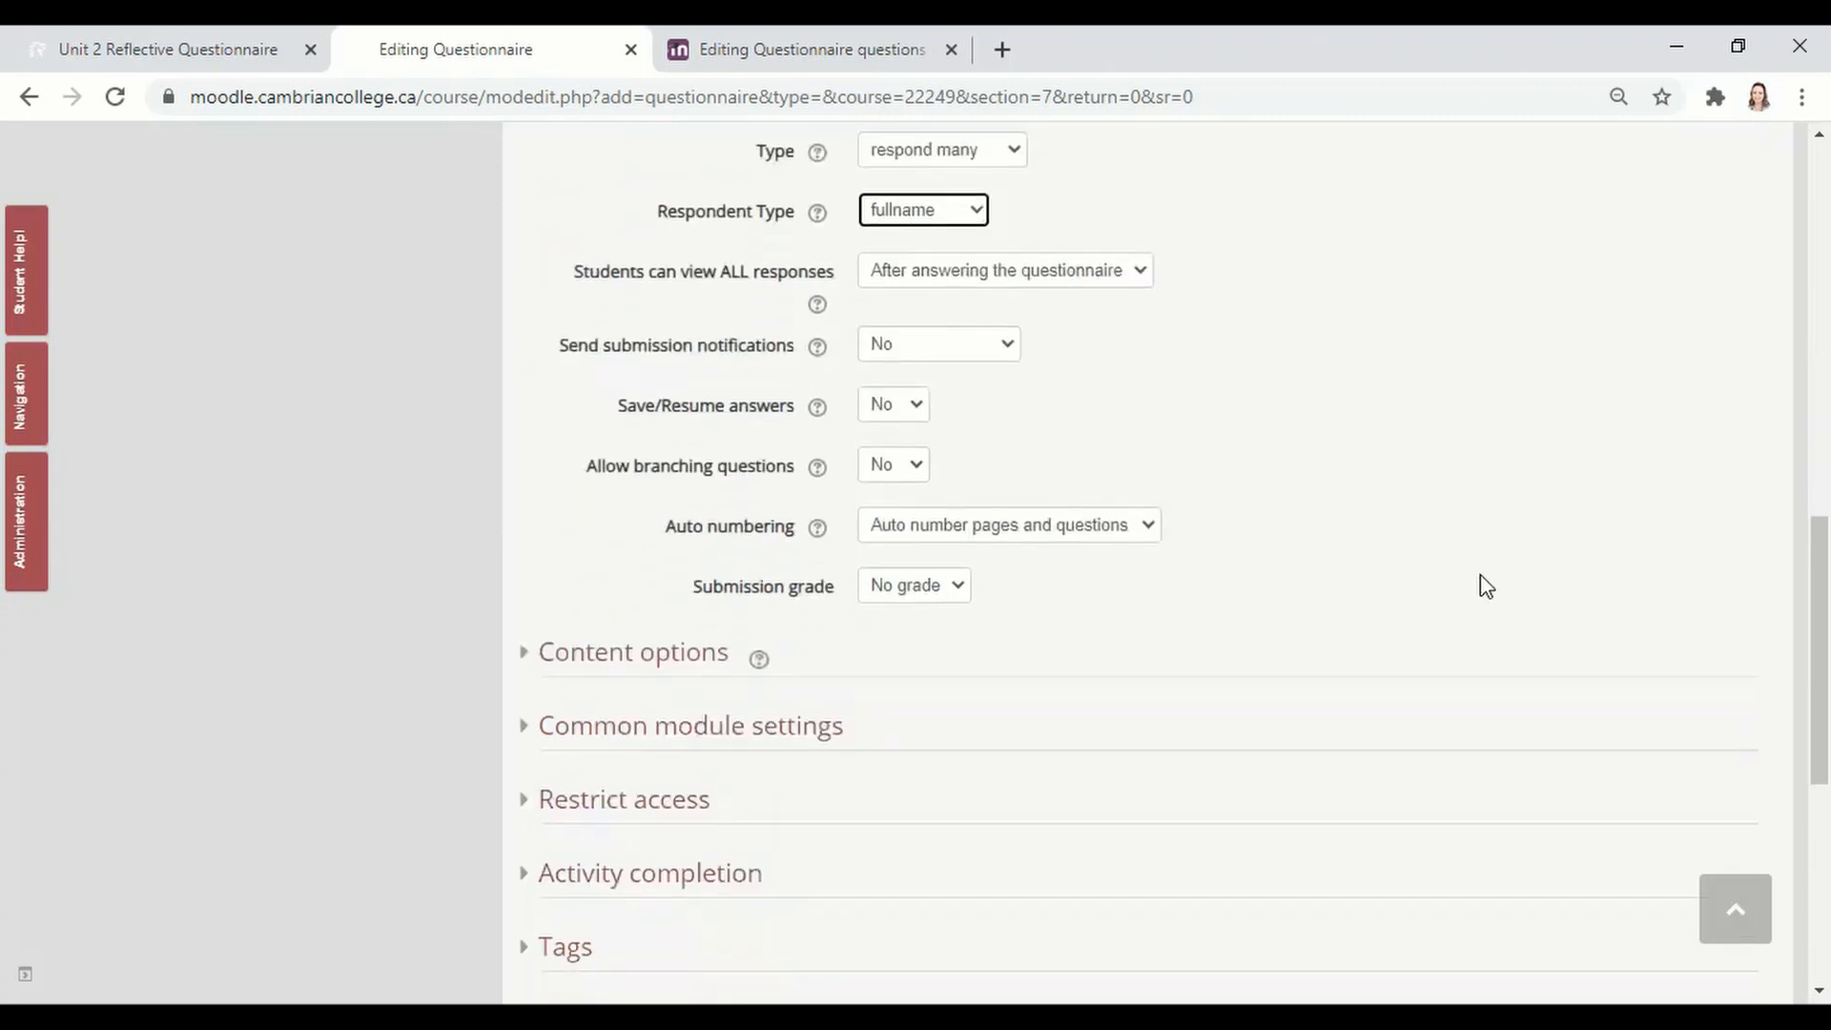
pyautogui.scroll(-4, 1485, 585)
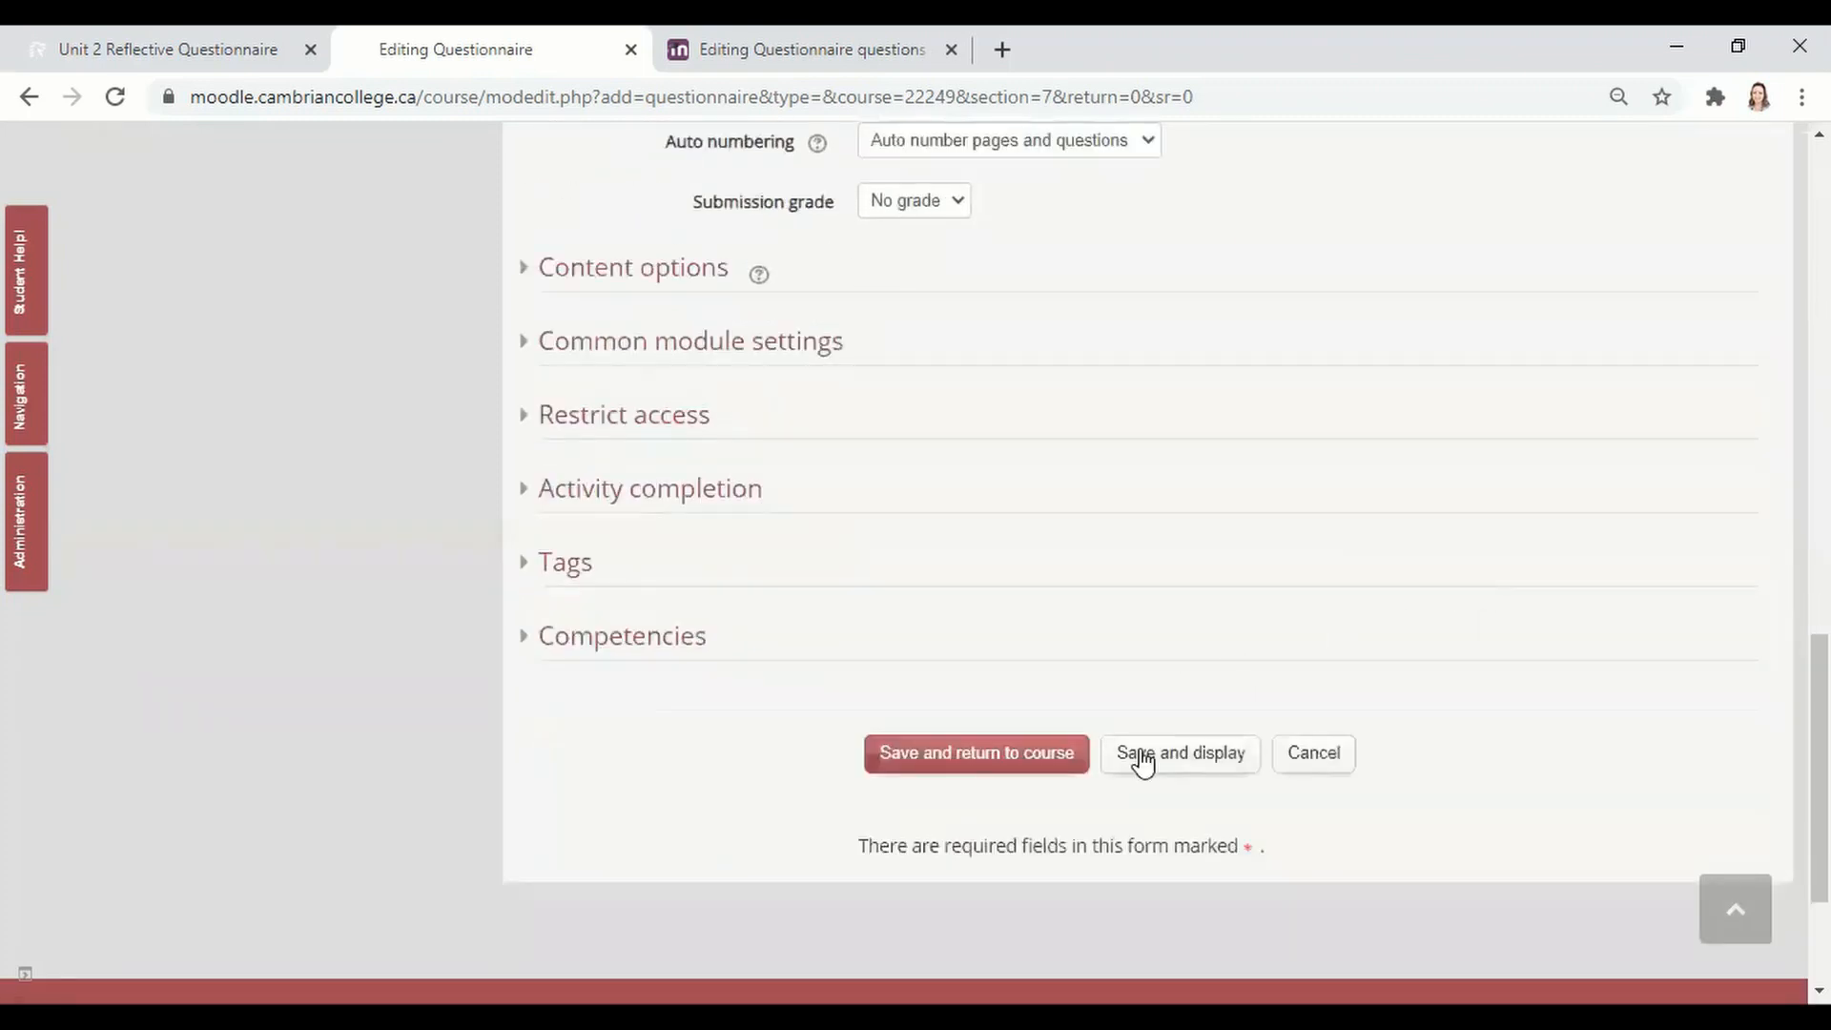
pyautogui.click(1143, 758)
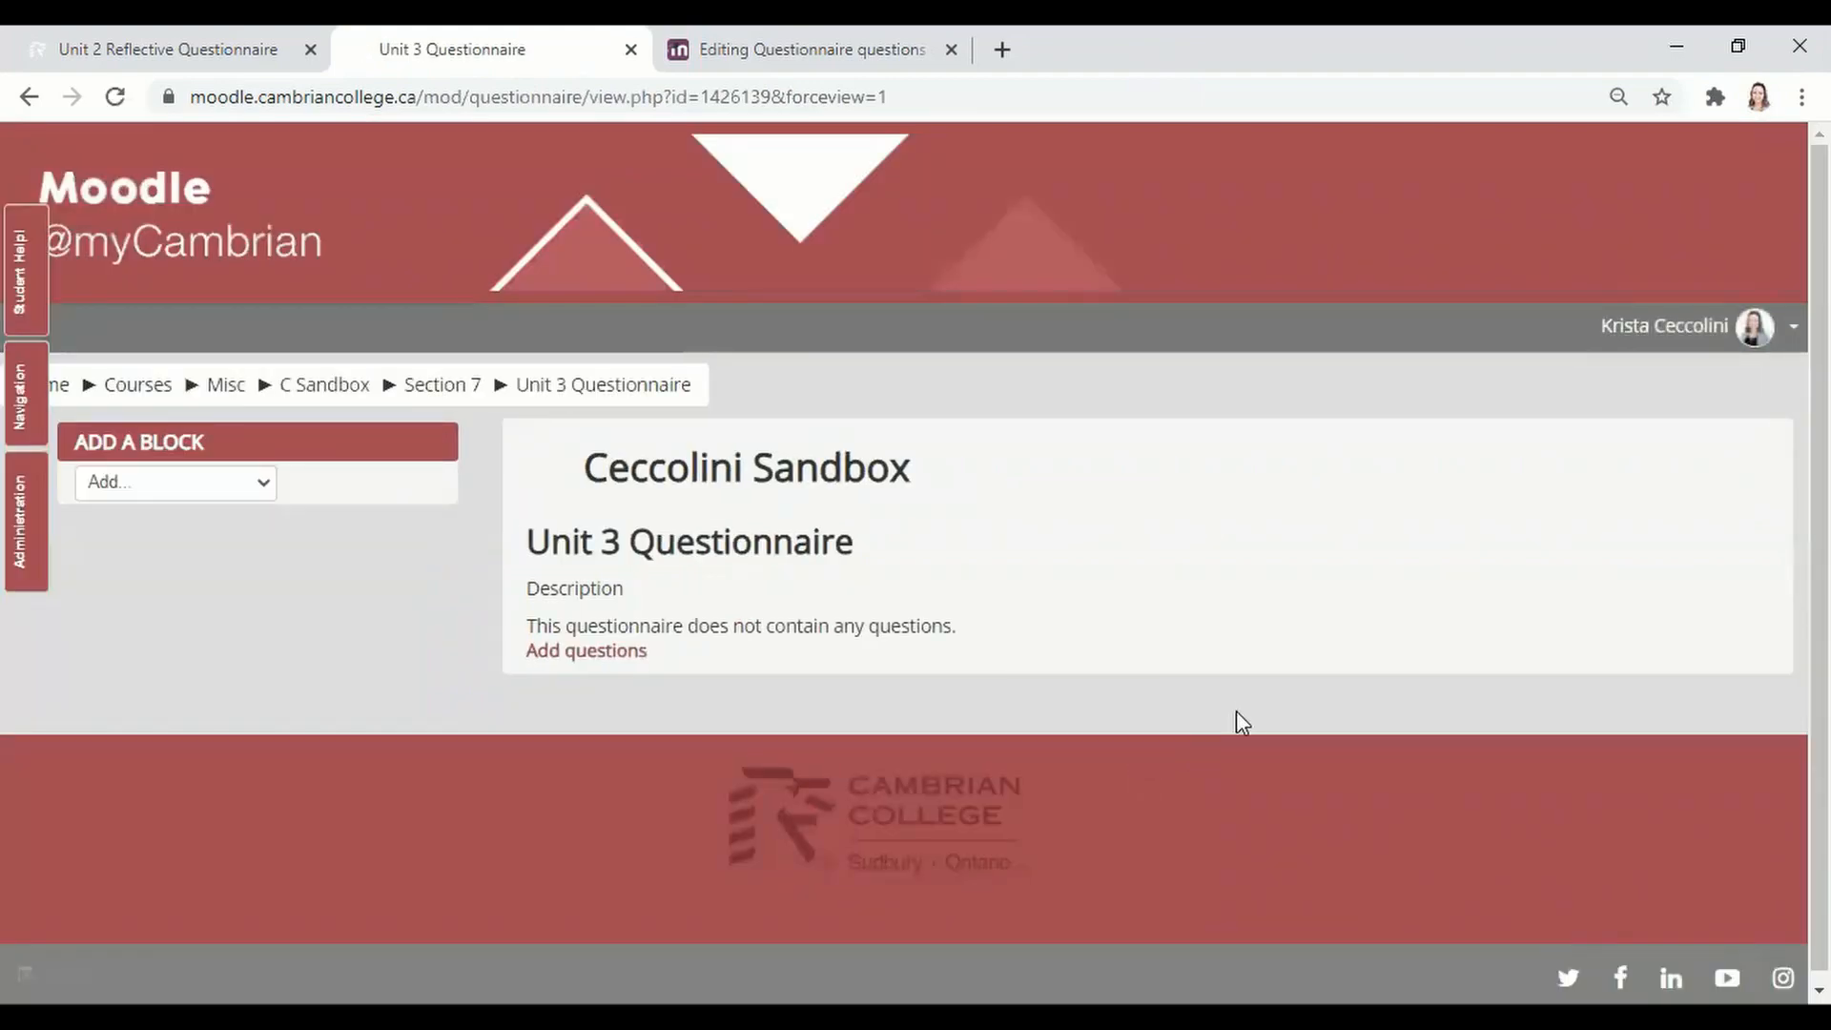
pyautogui.click(626, 652)
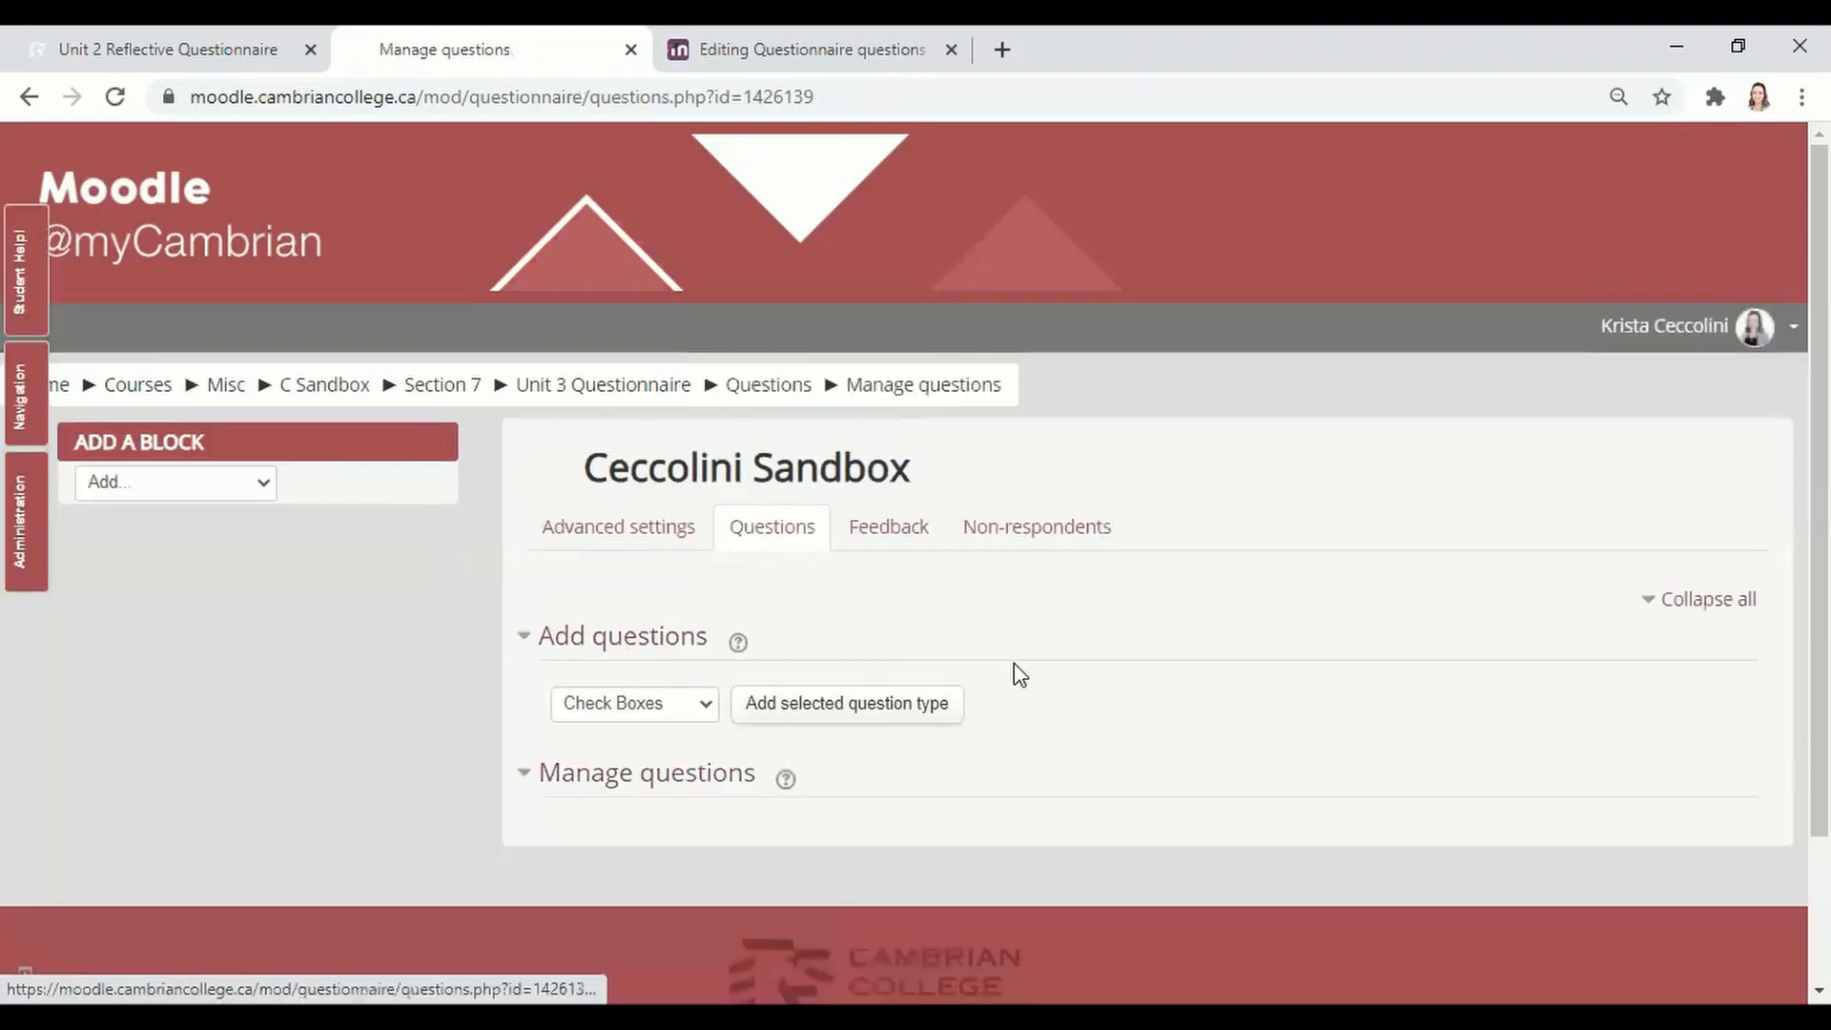
# - Check the list of available question types and open the Moodle documentation about them
pyautogui.scroll(-2, 1113, 665)
pyautogui.click(628, 578)
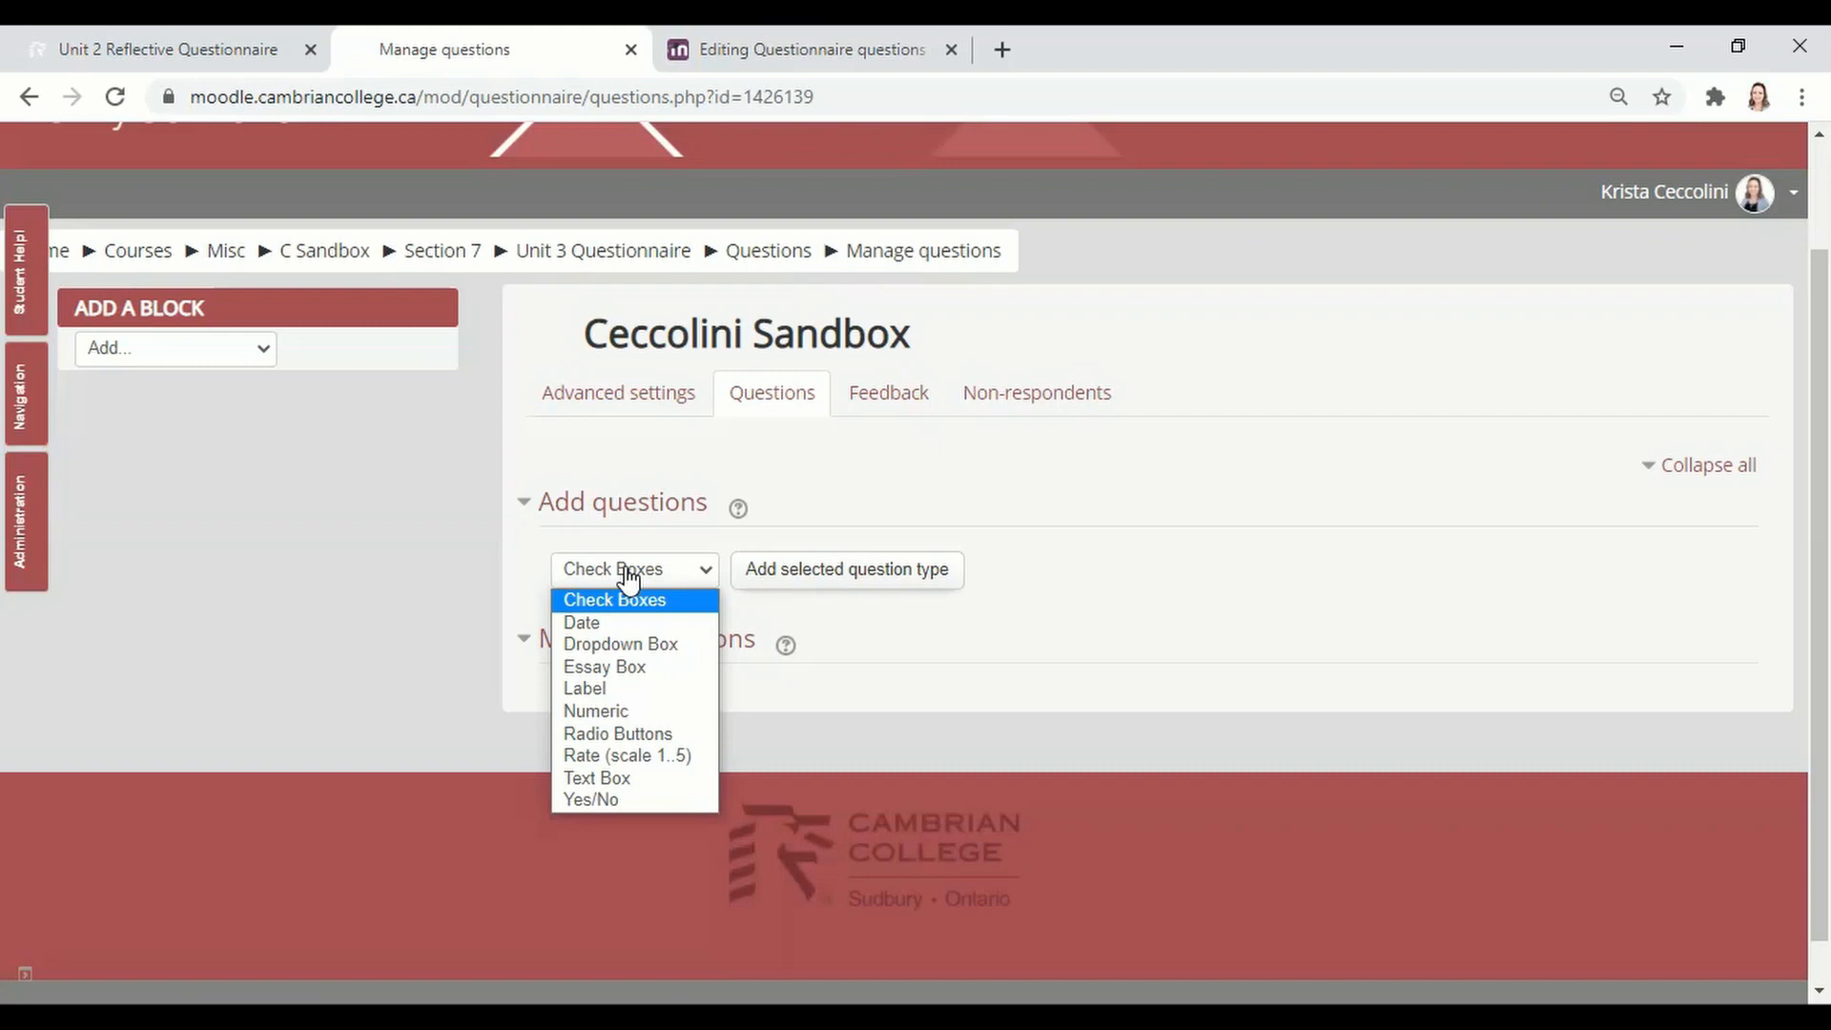
pyautogui.click(738, 509)
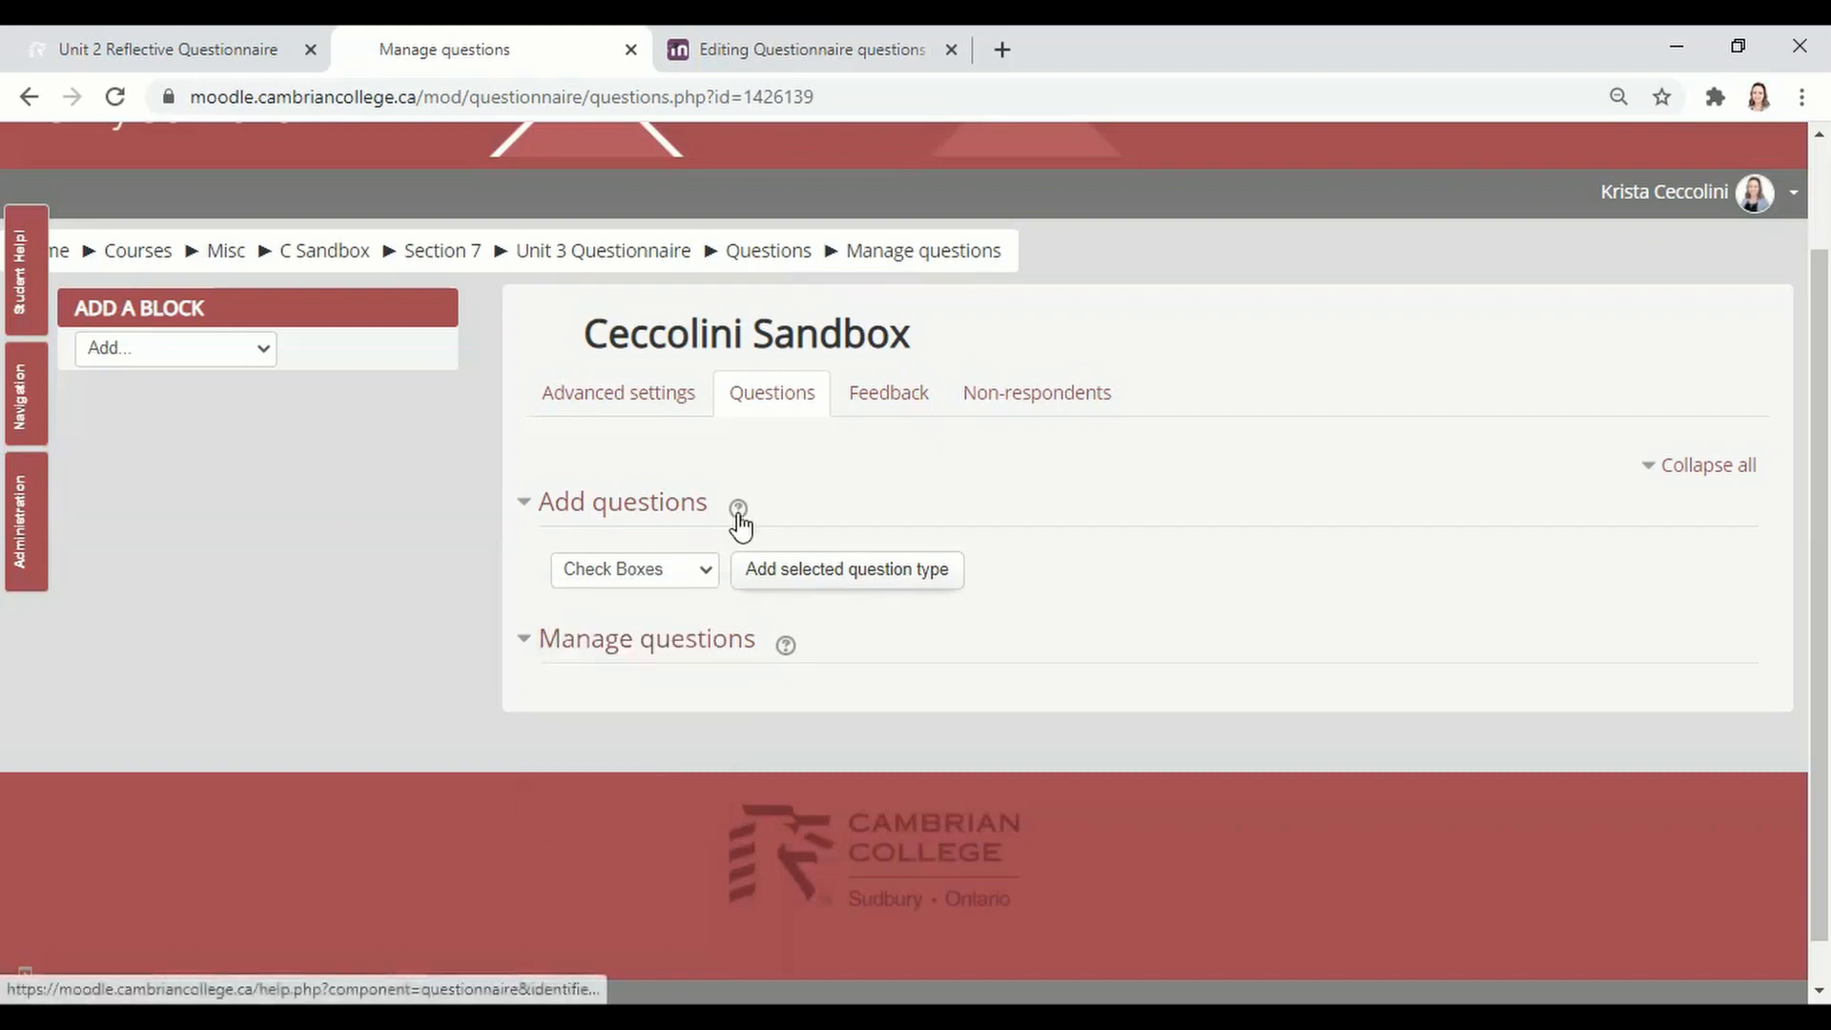
pyautogui.click(738, 510)
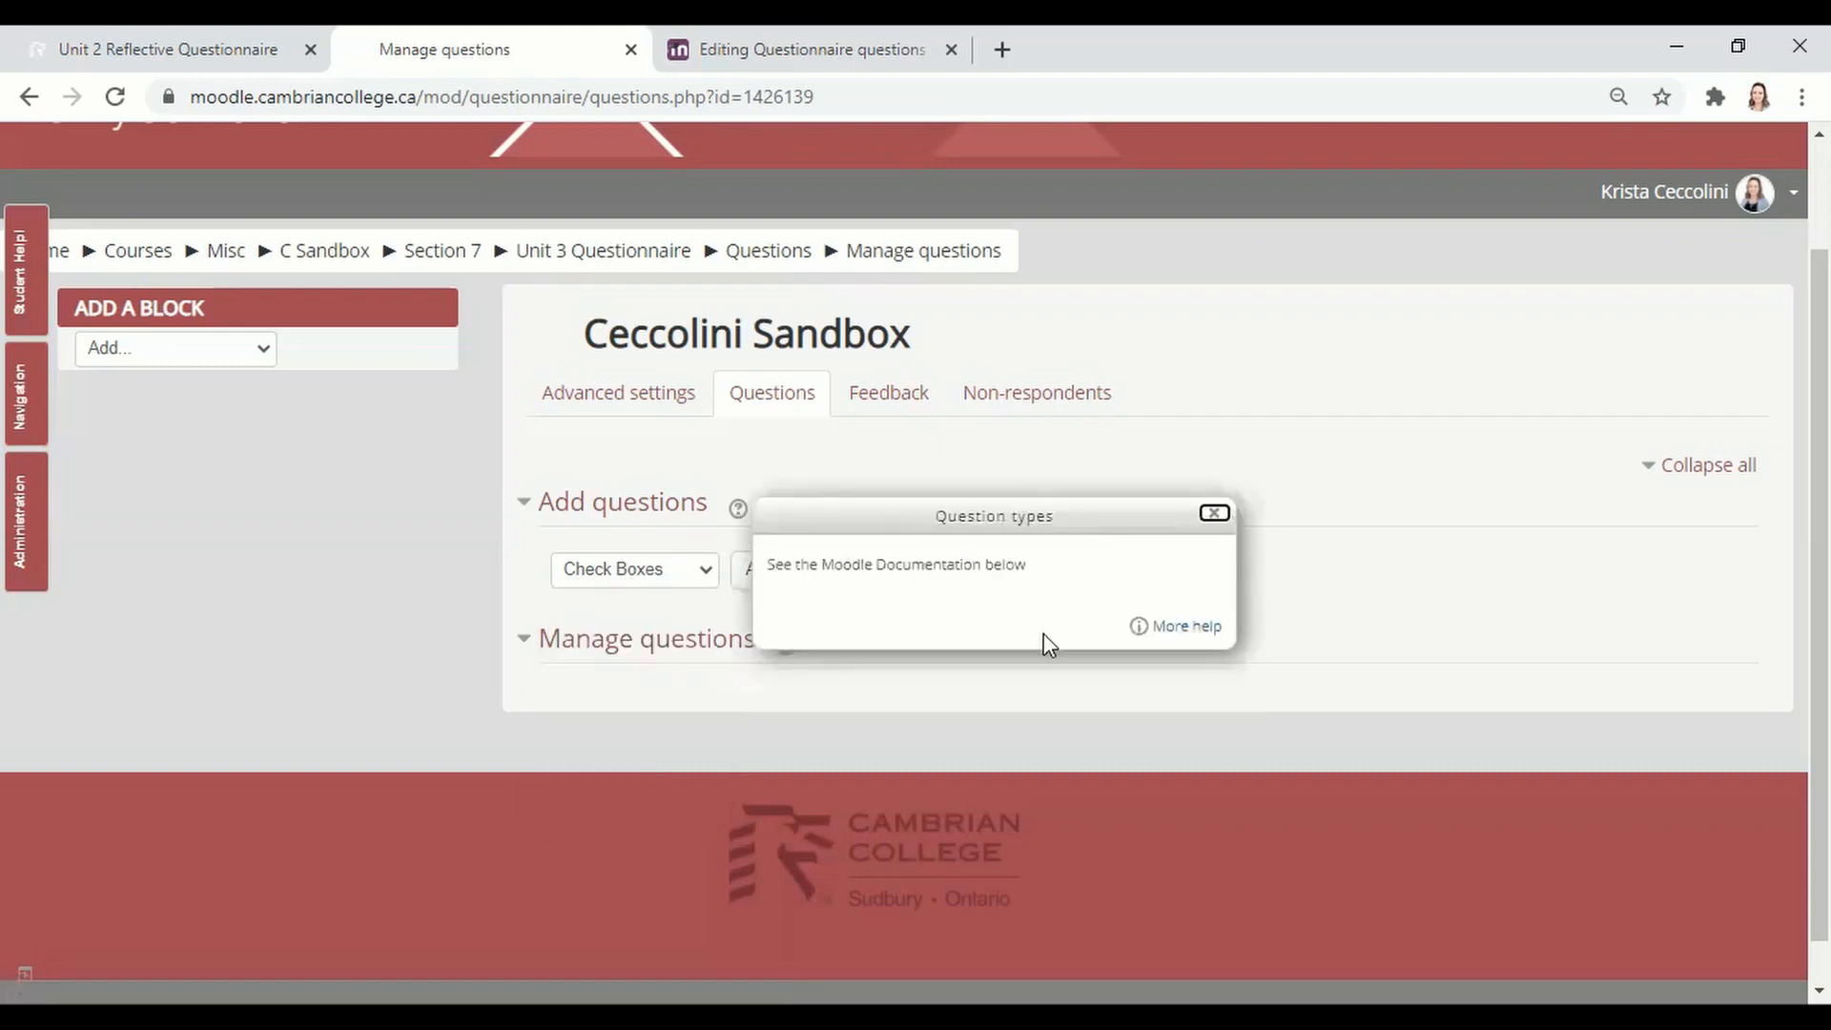
pyautogui.click(1170, 630)
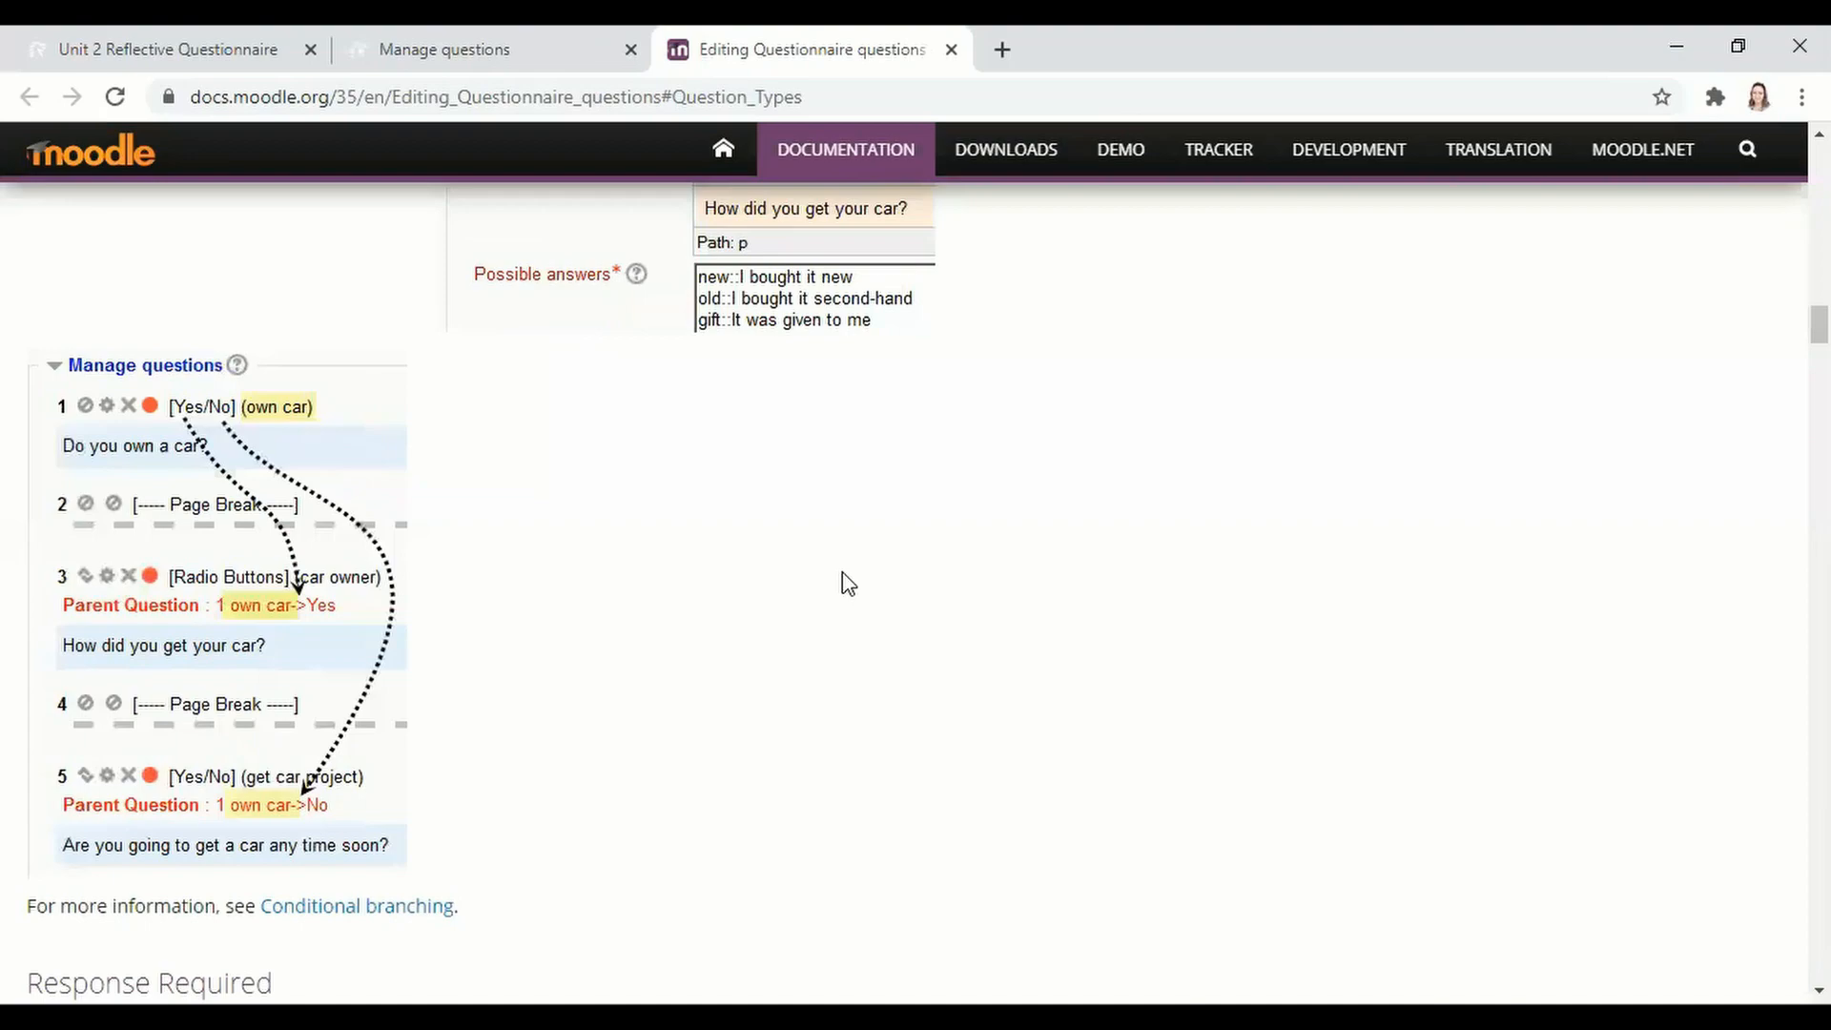
# - Read the Moodle documentation on required responses and on question types such as Page Break and Check Boxes
pyautogui.scroll(-10, 848, 584)
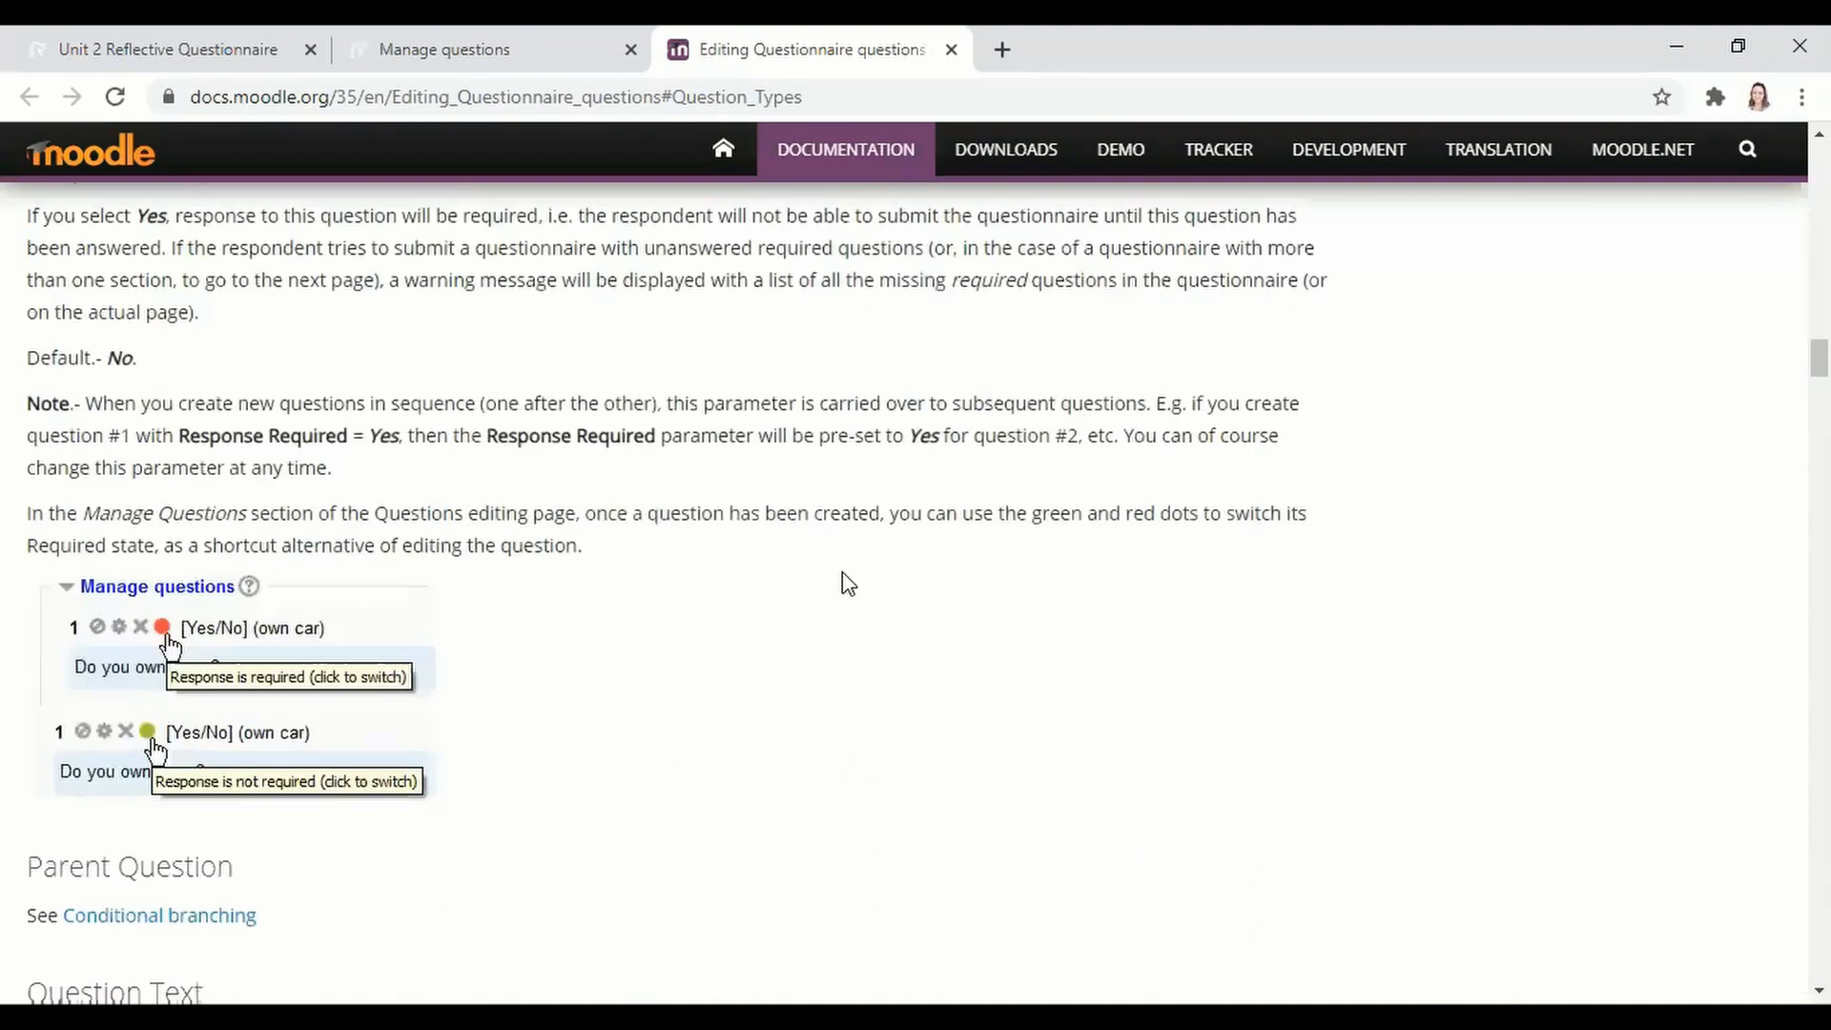
pyautogui.scroll(-11, 848, 584)
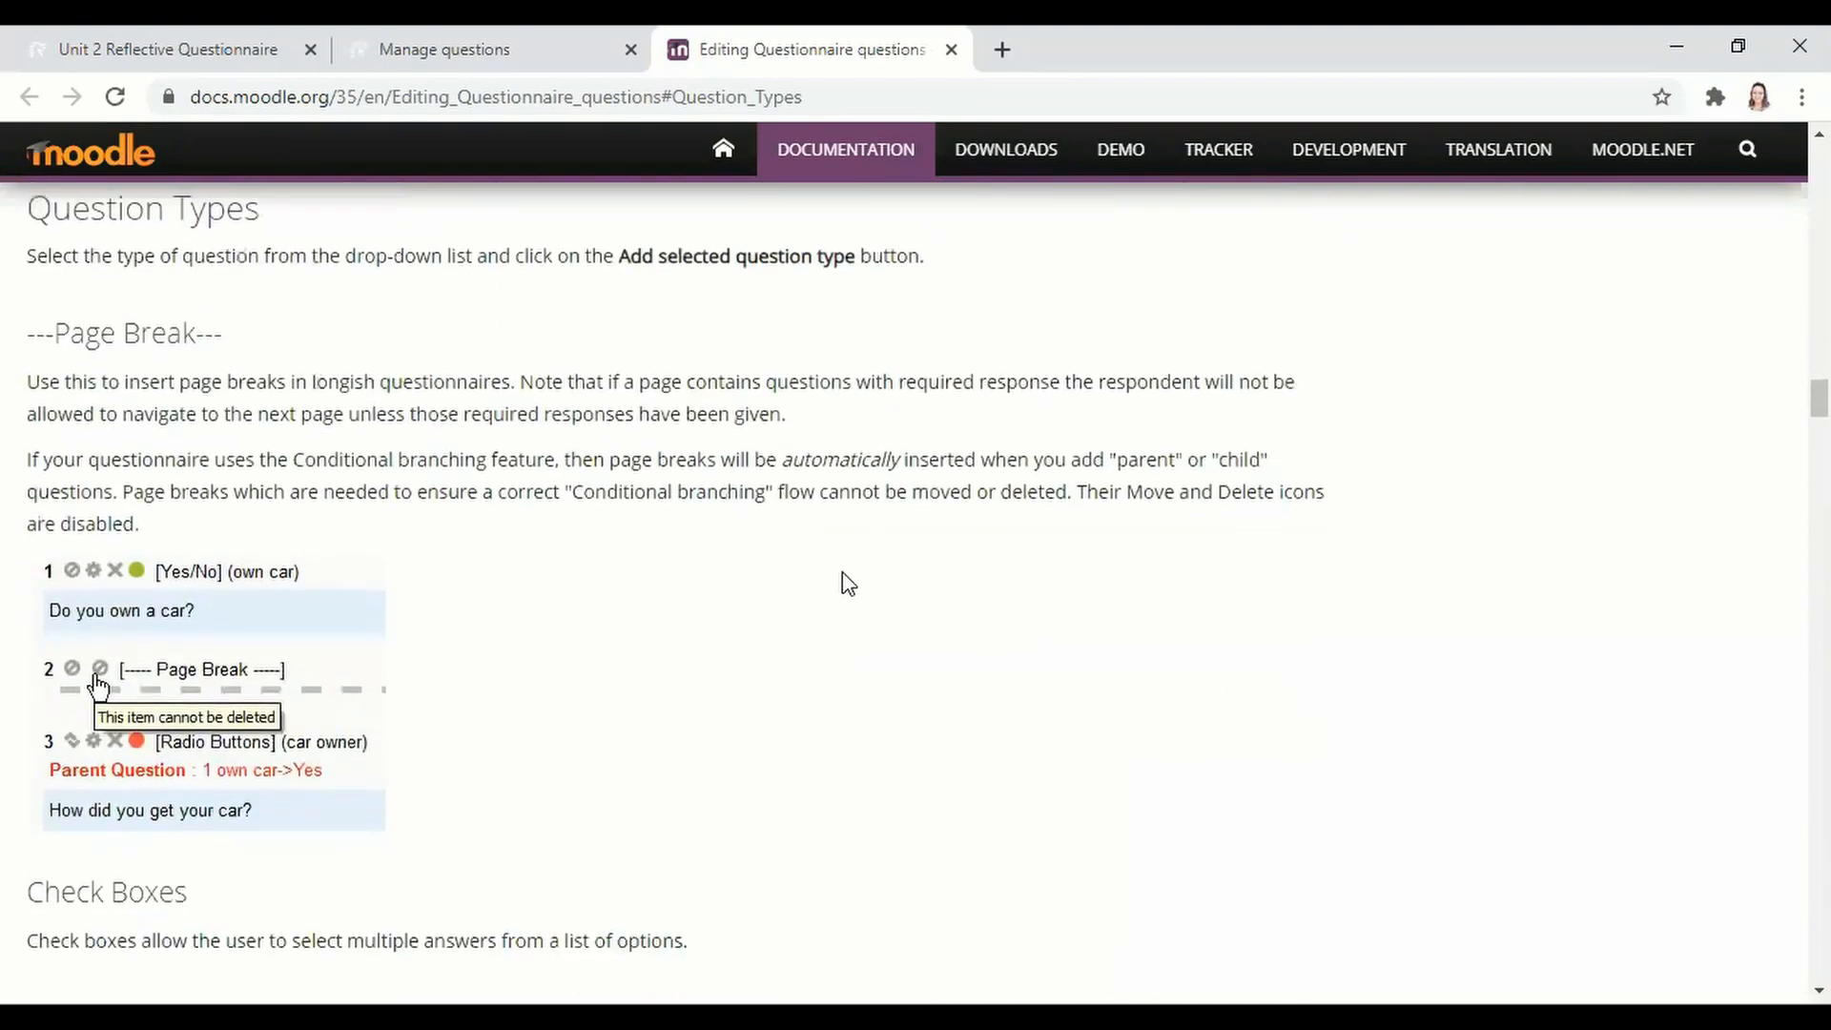
pyautogui.scroll(-5, 848, 584)
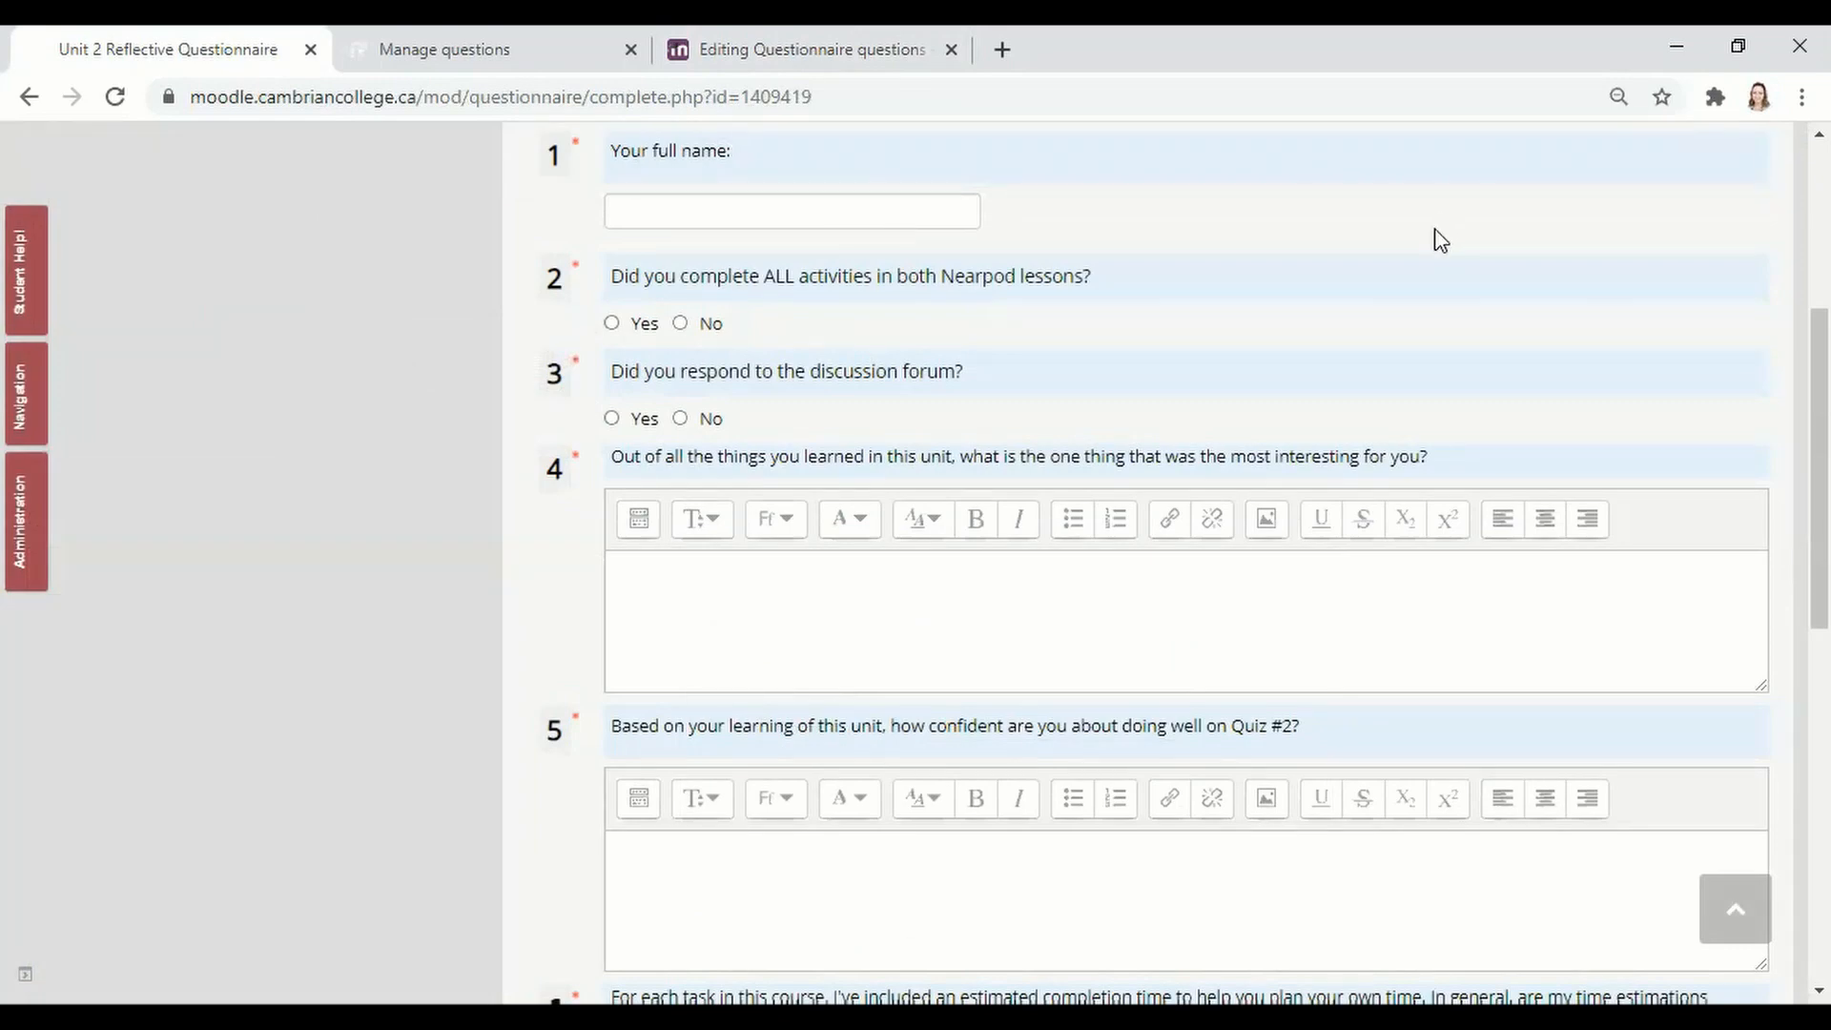
# - Return to the Unit 2 Reflective Questionnaire and review all its questions as an example, down to the final comments question
pyautogui.scroll(-1, 1440, 241)
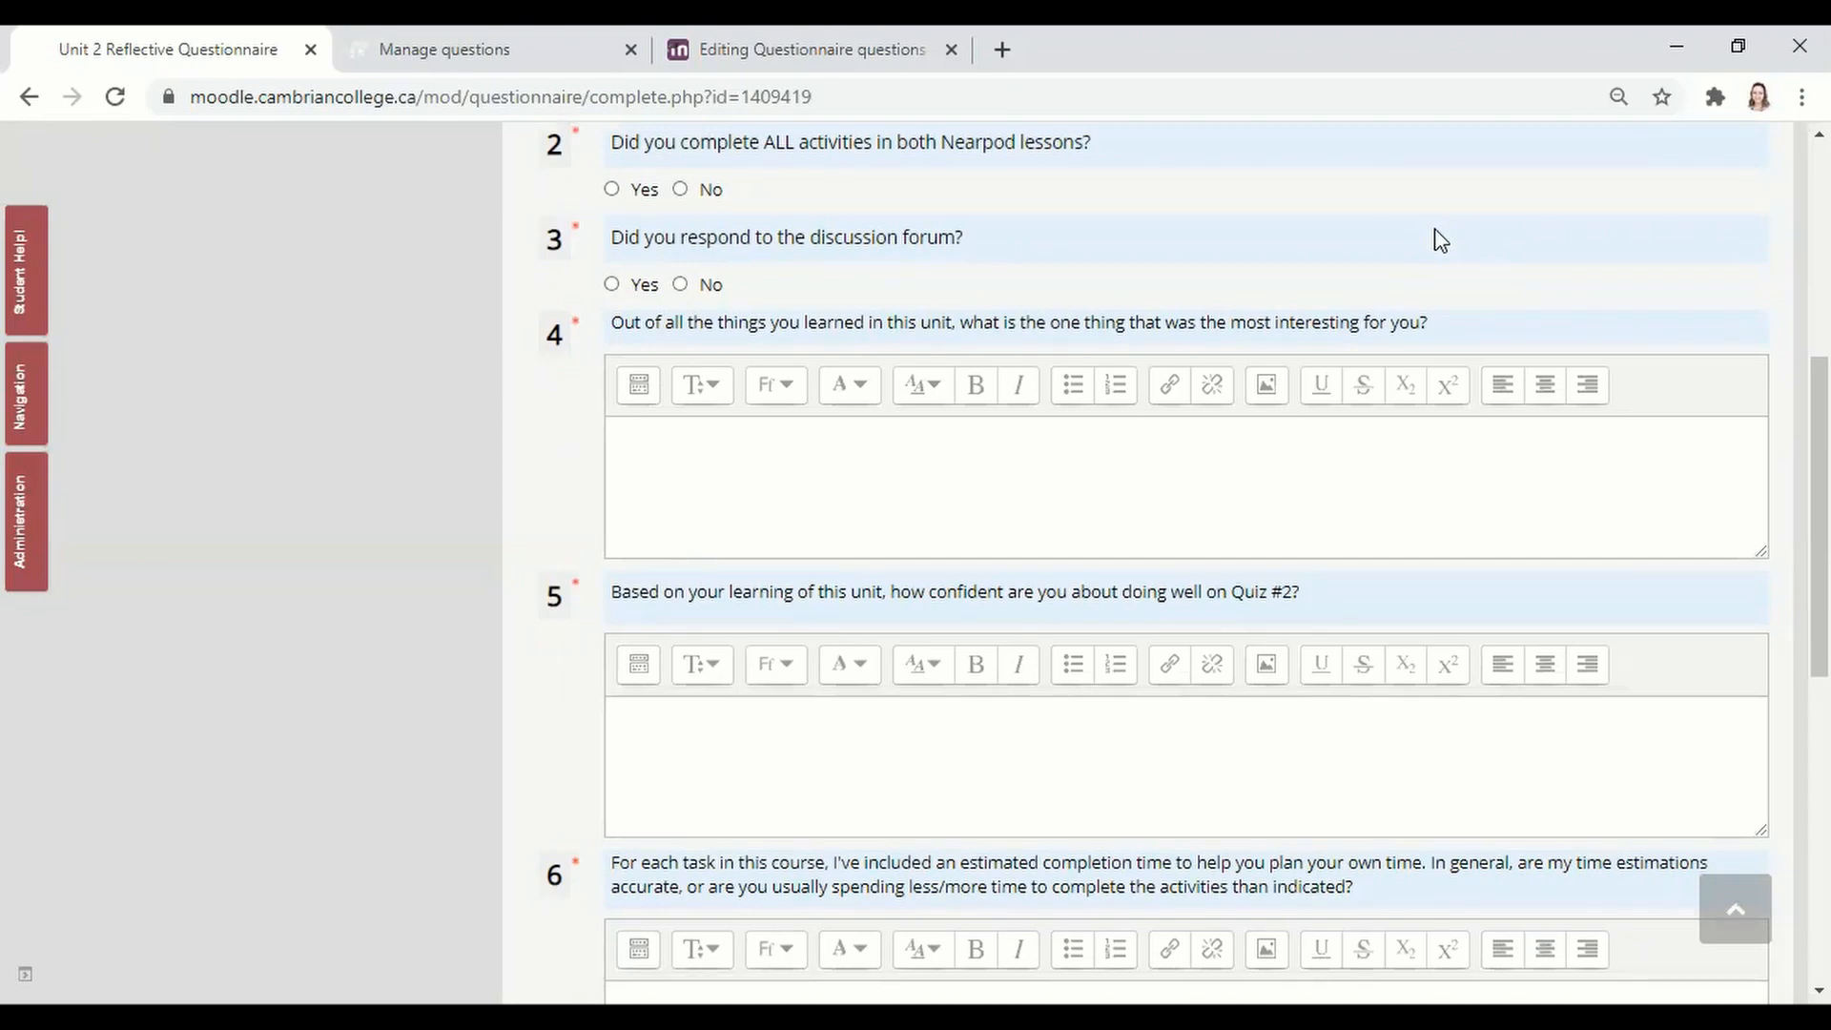
pyautogui.scroll(1, 1440, 241)
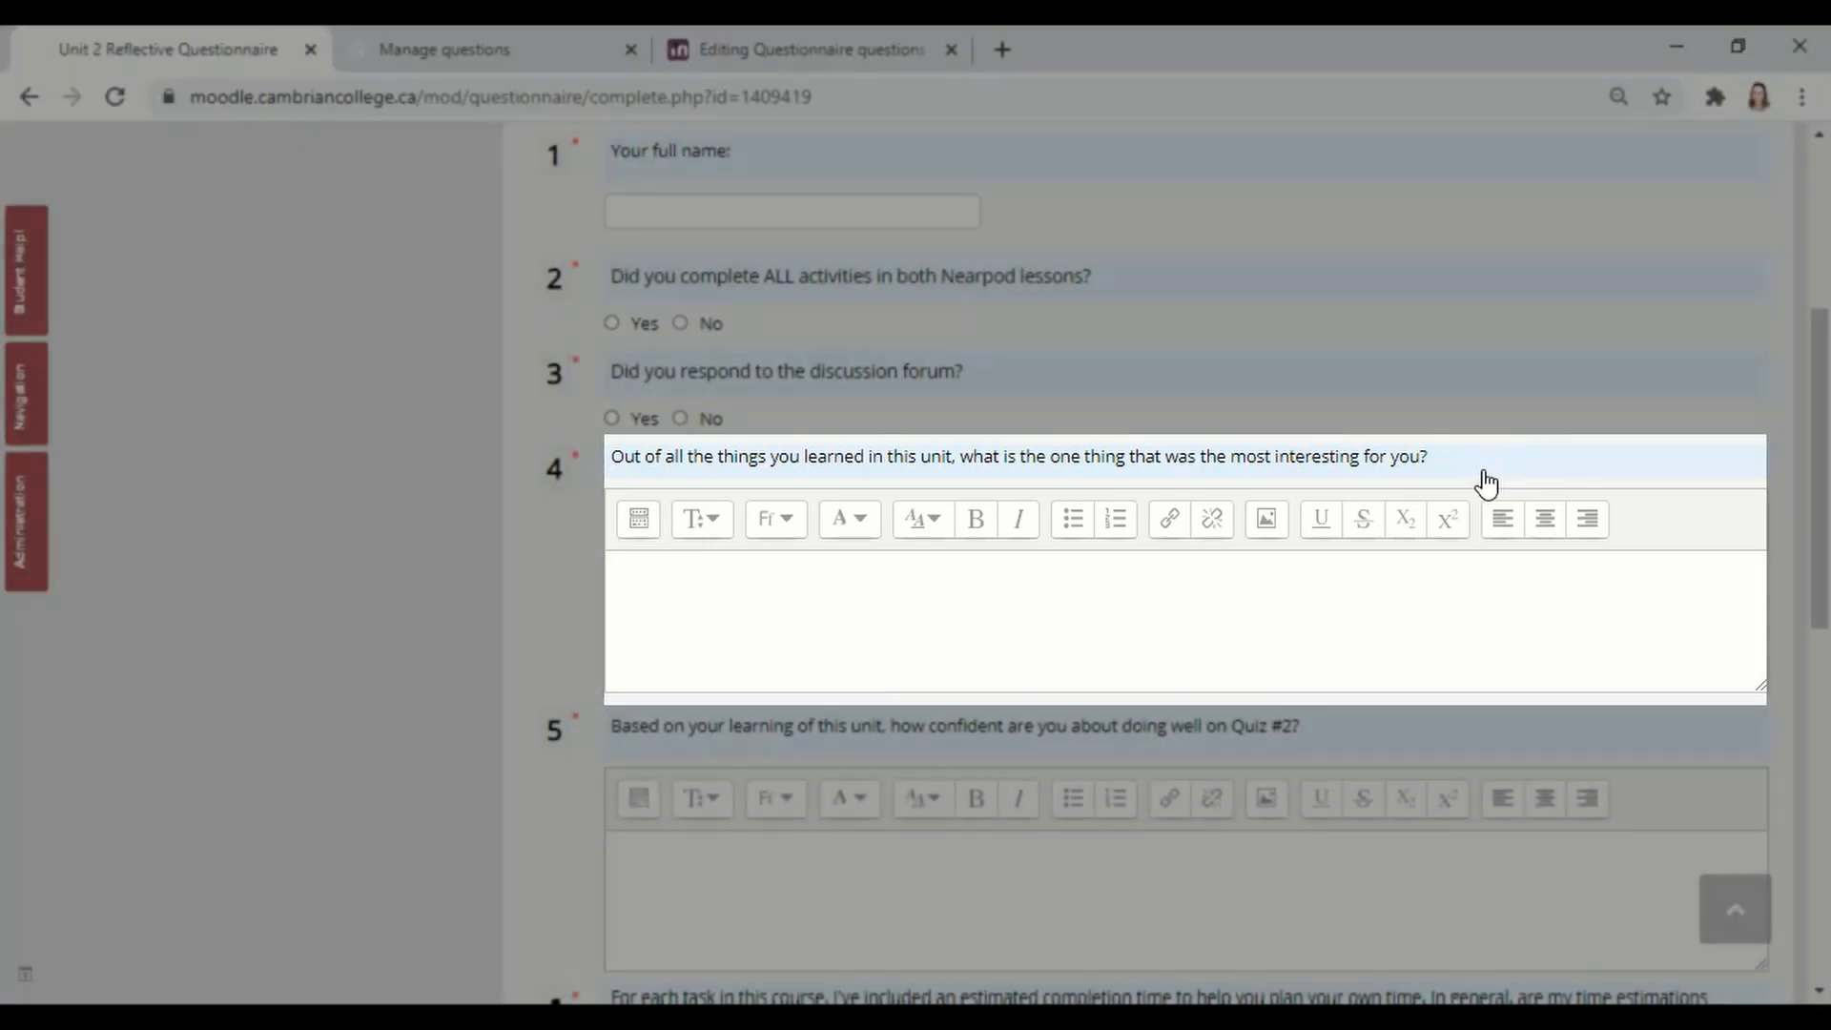
pyautogui.scroll(-4, 1486, 483)
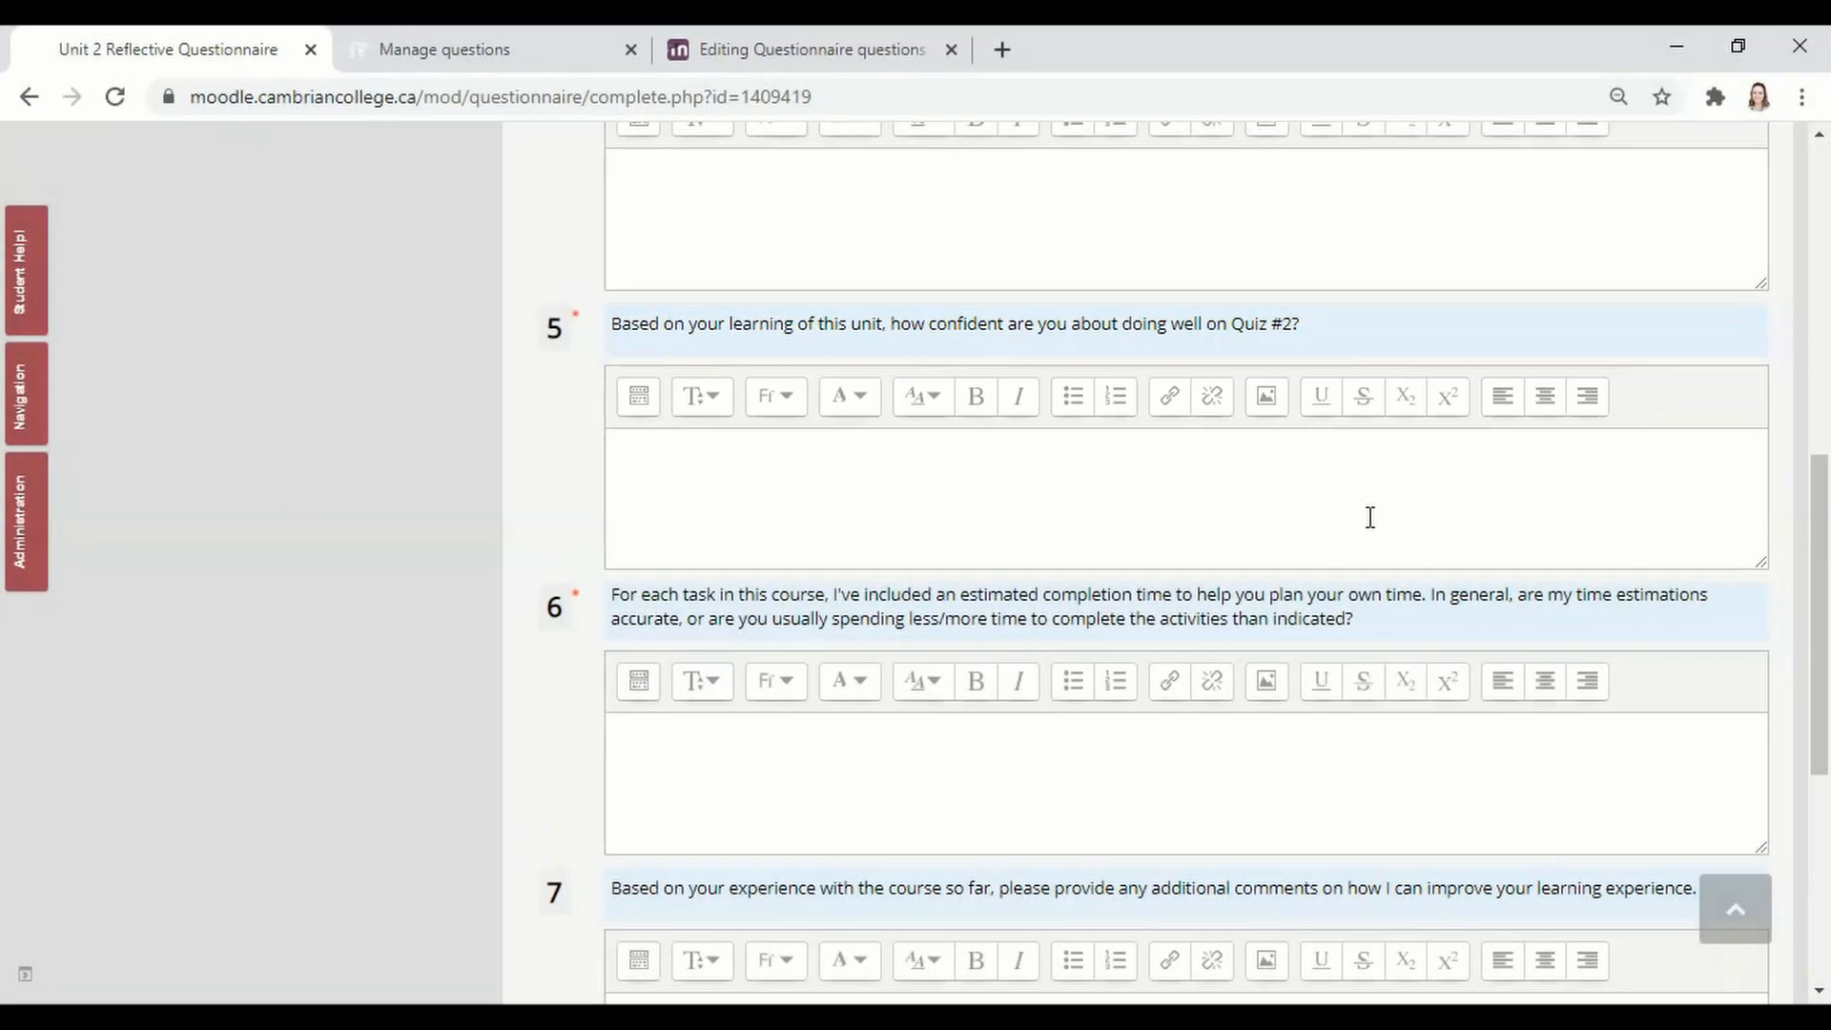
pyautogui.scroll(-3, 1371, 517)
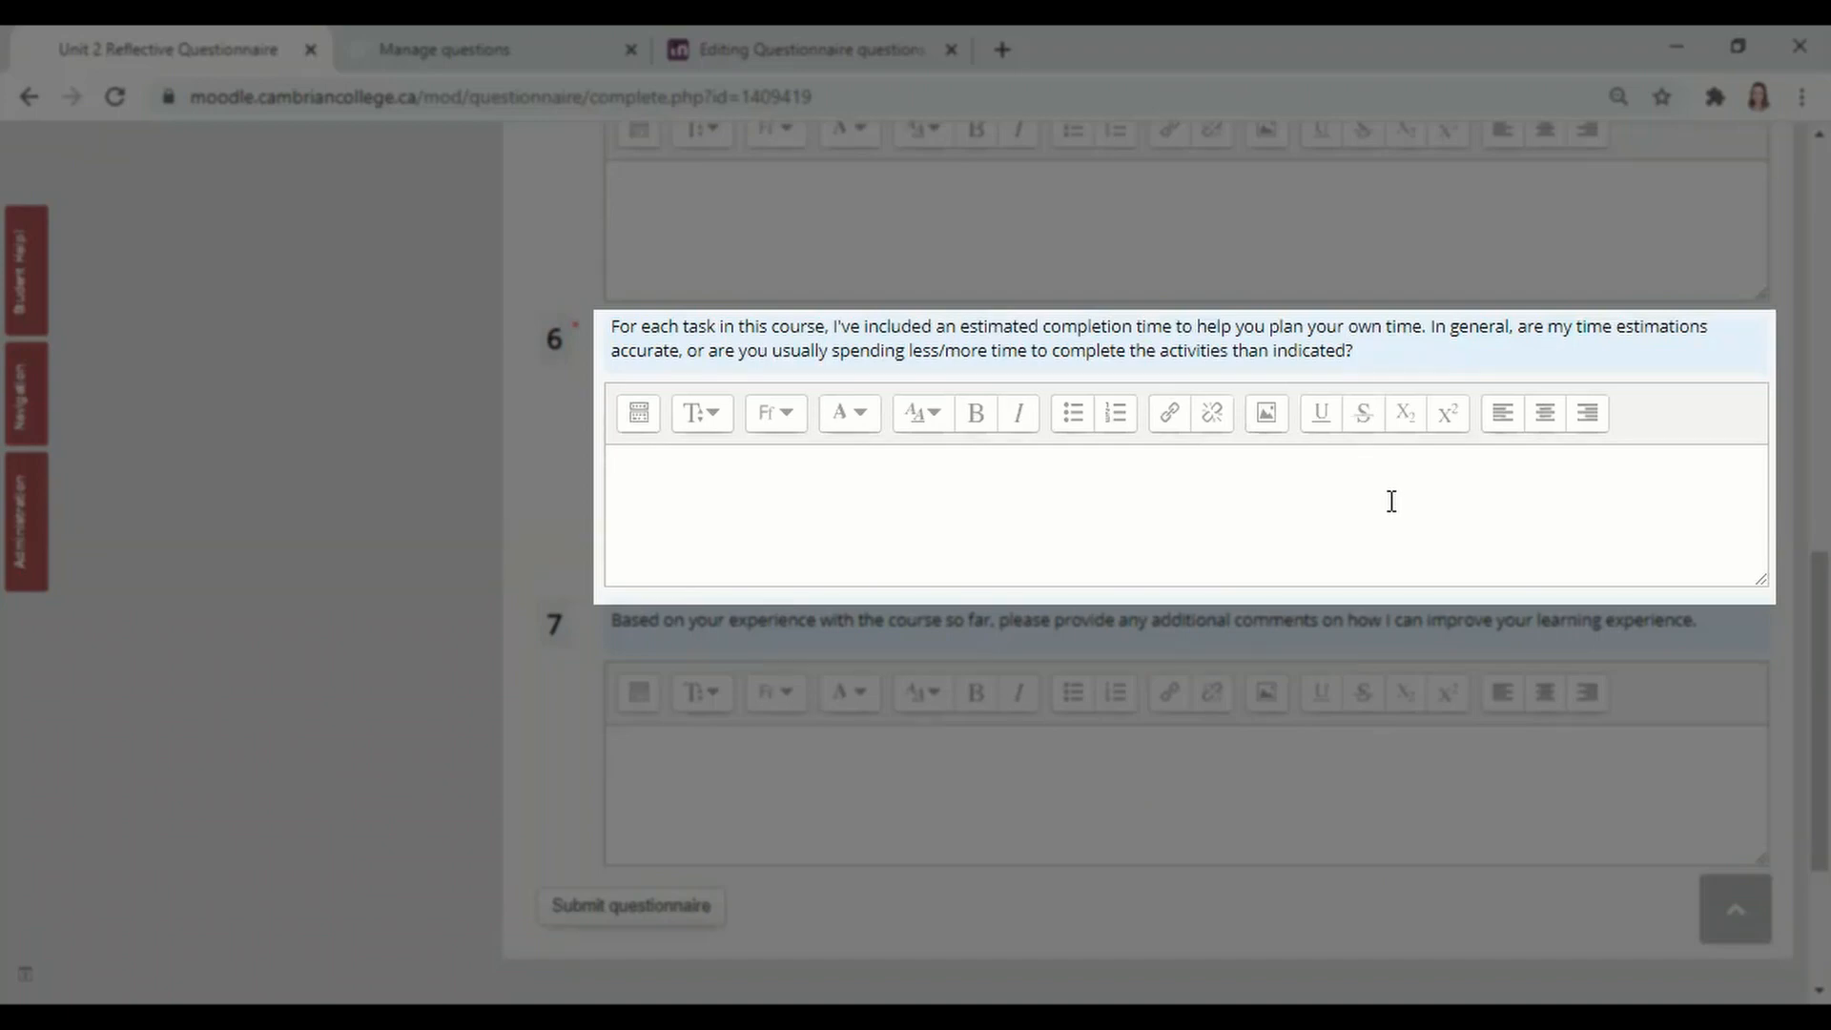
pyautogui.scroll(-2, 1405, 501)
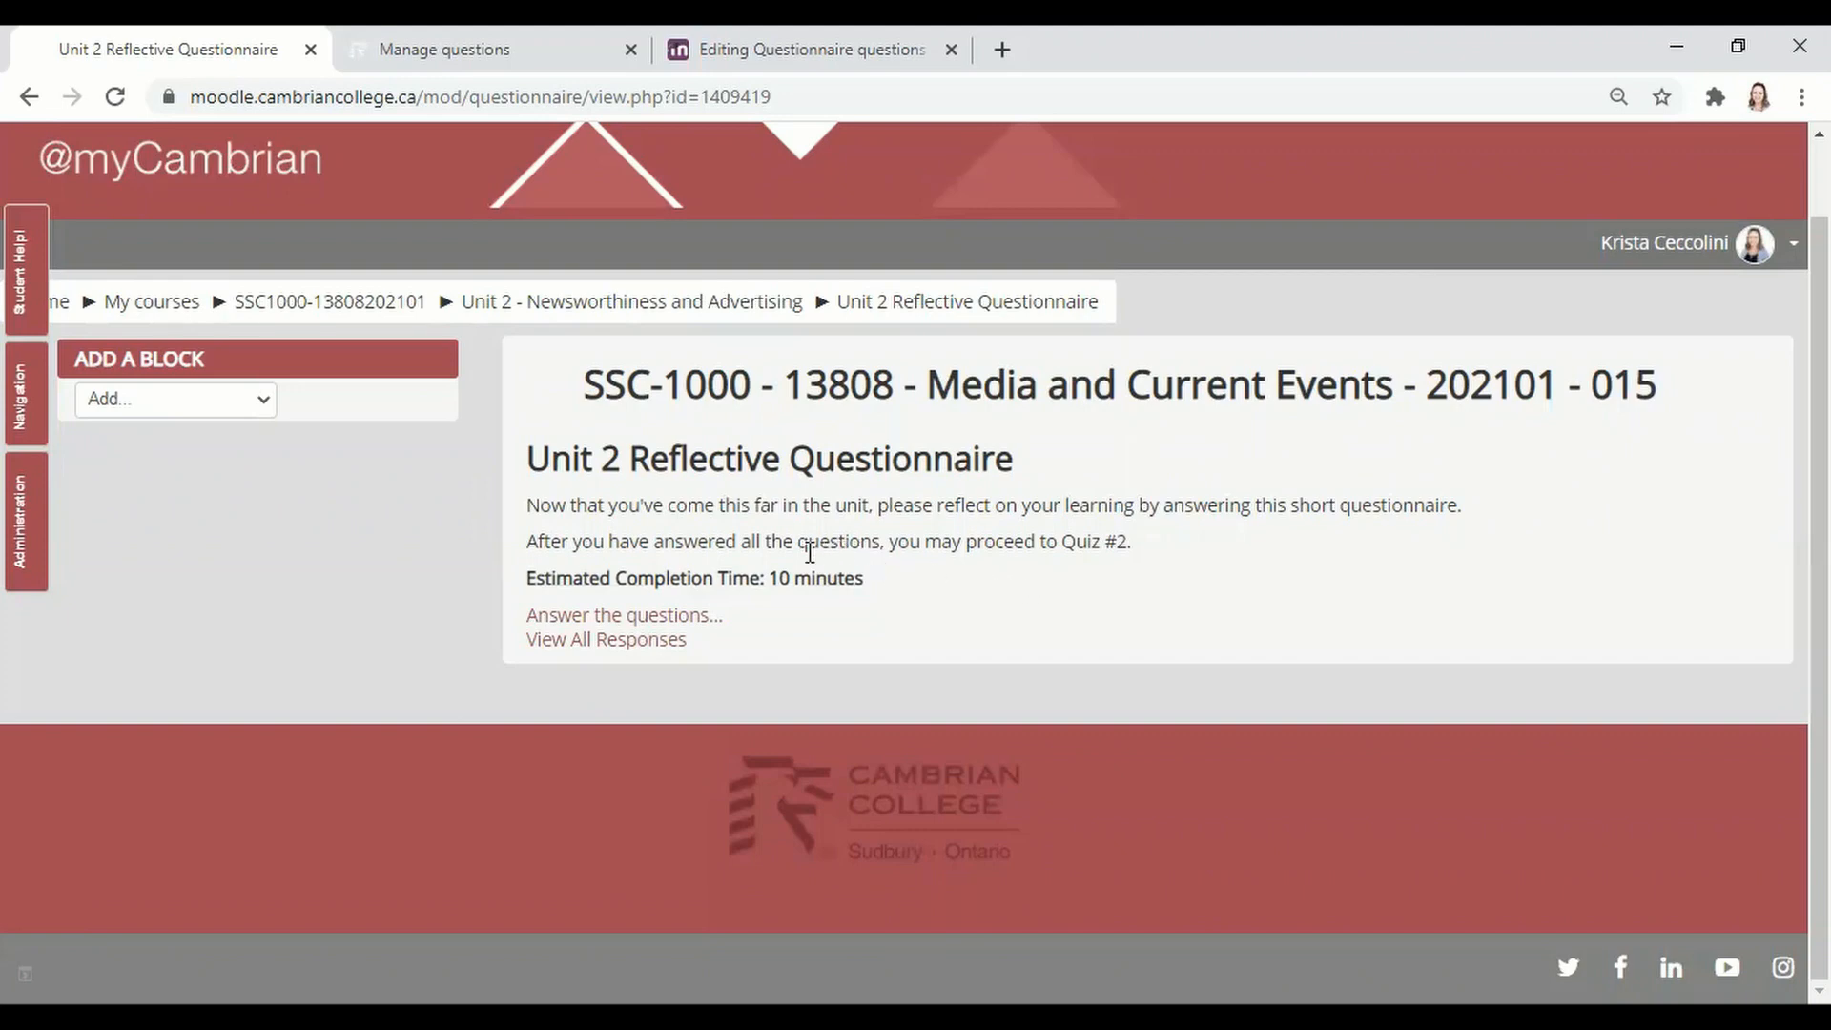
# - View all responses to the Unit 2 Reflective Questionnaire and review the results for questions 2 to 4
pyautogui.click(637, 641)
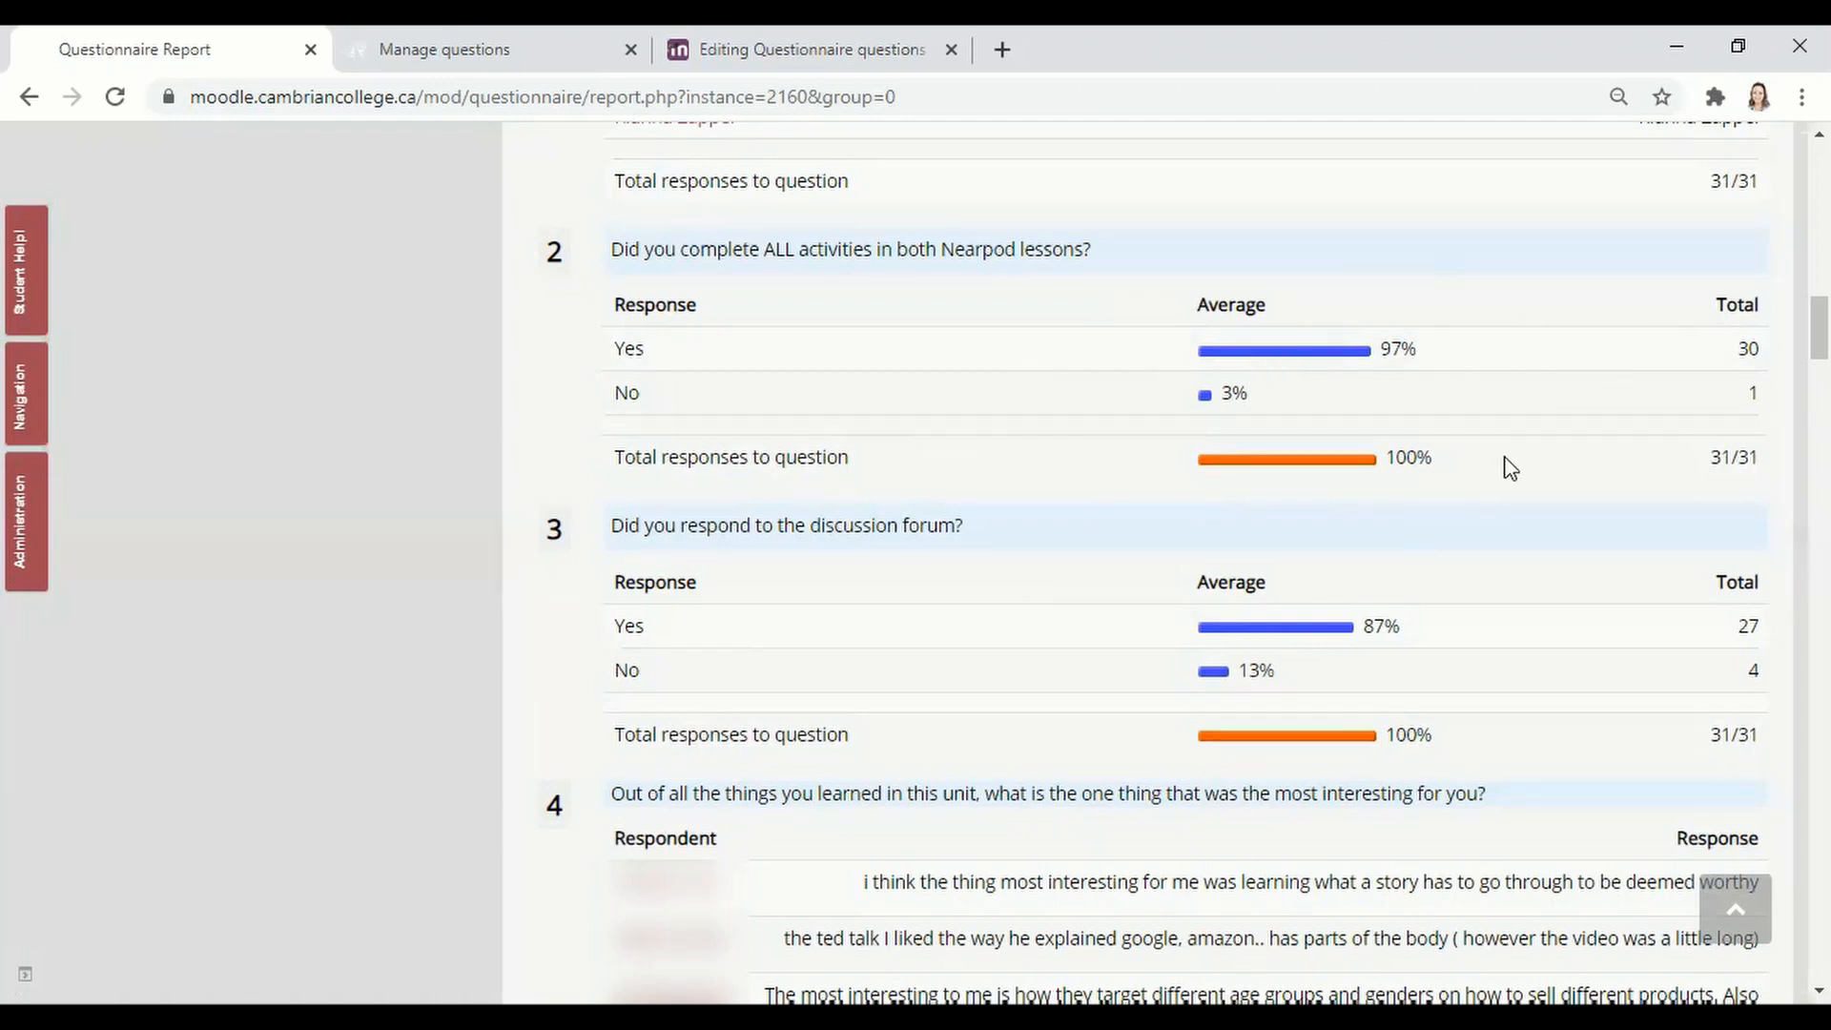
pyautogui.scroll(-2, 1520, 467)
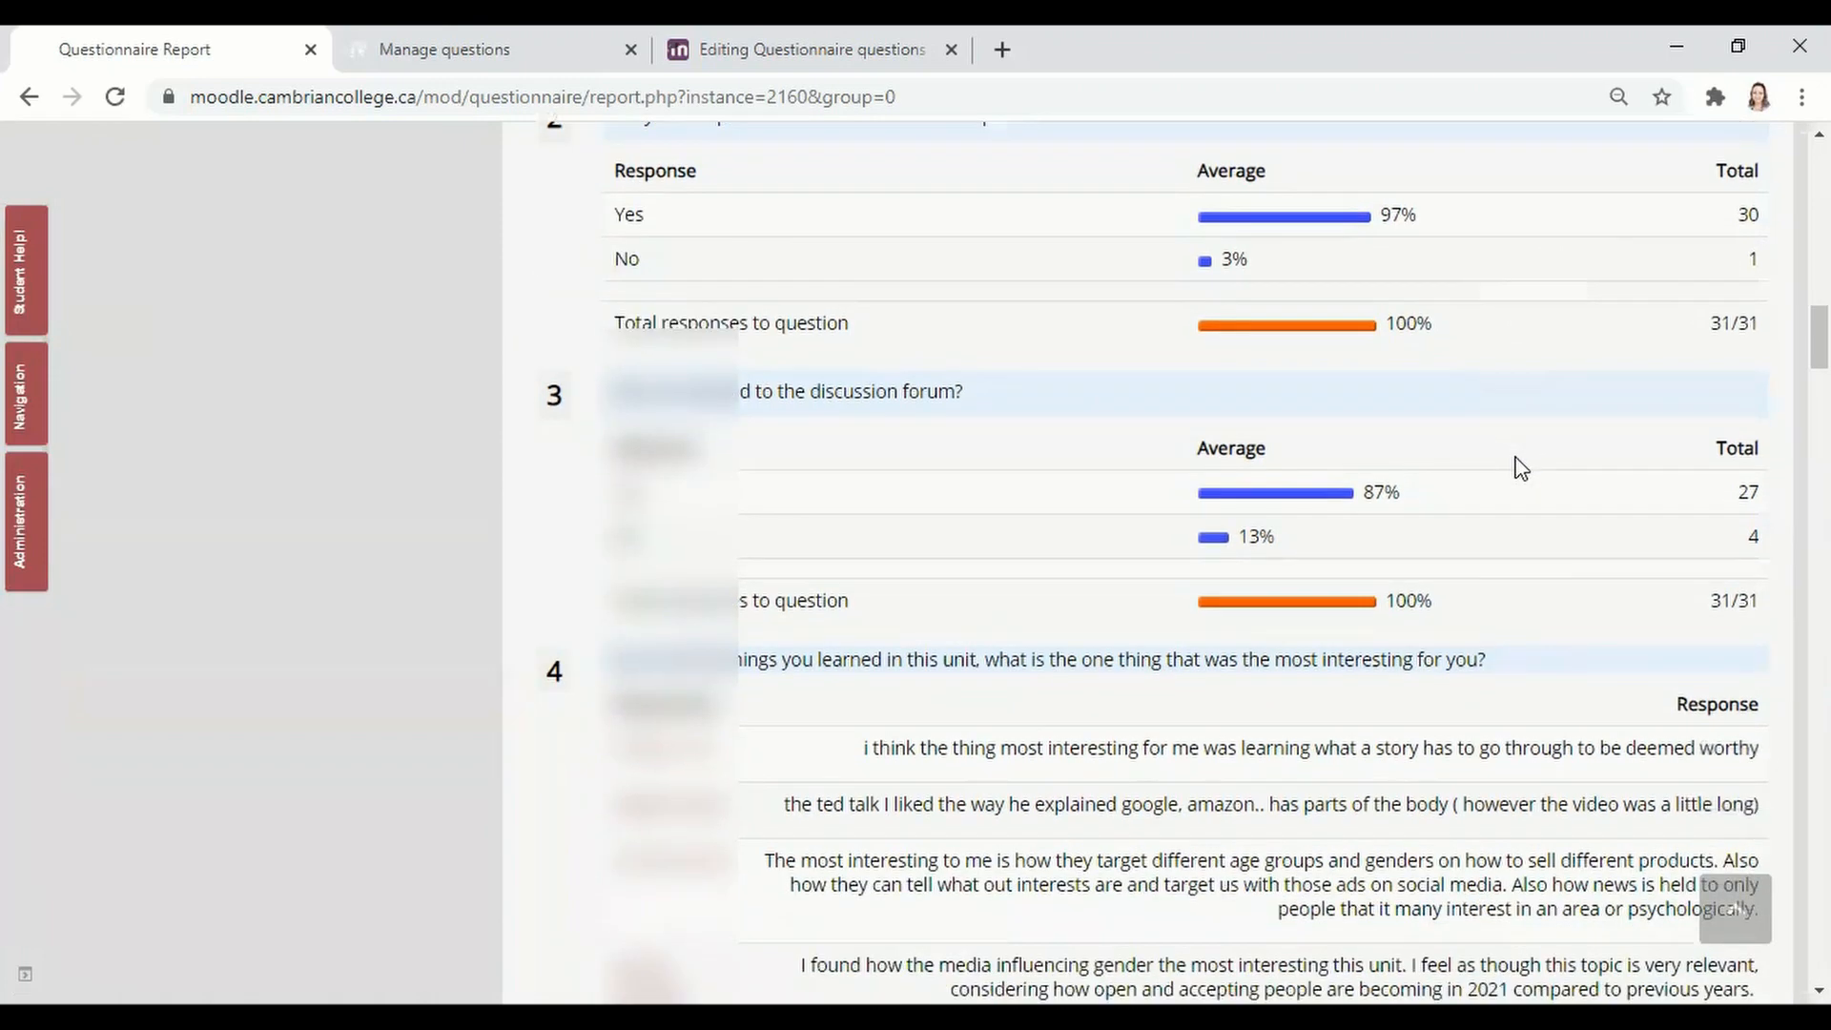
pyautogui.scroll(-4, 1520, 467)
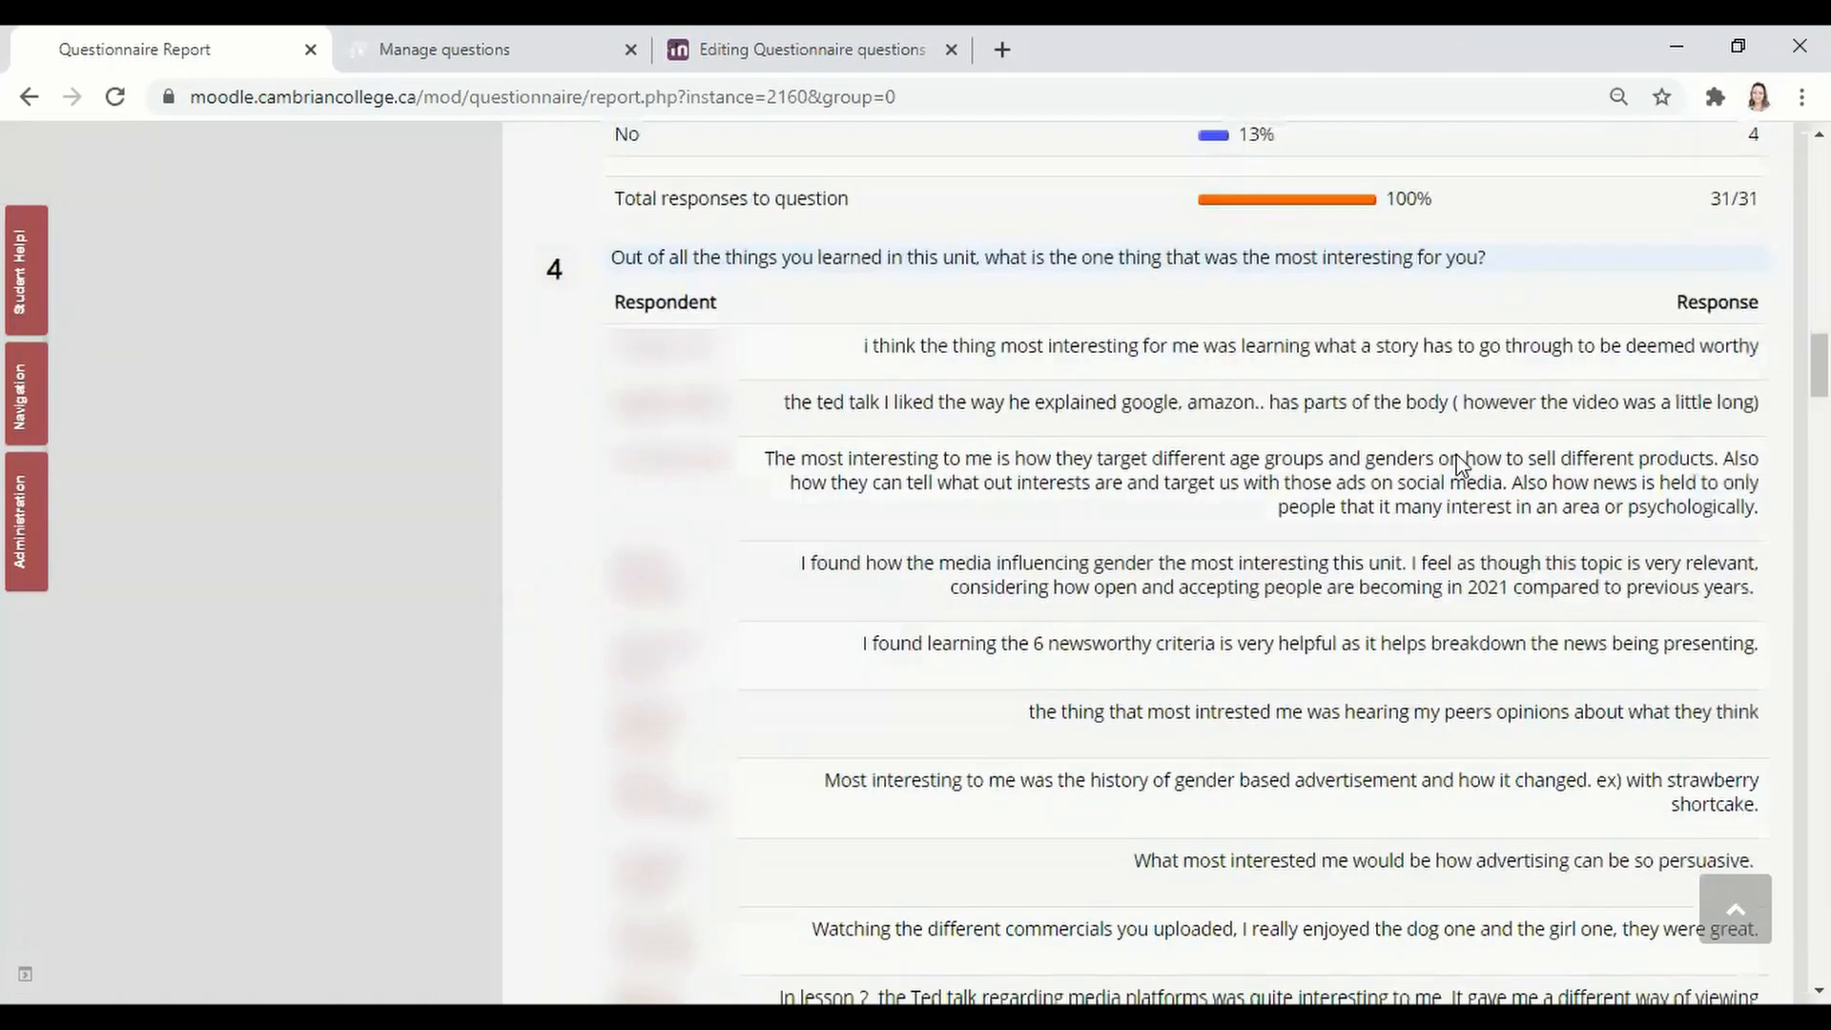